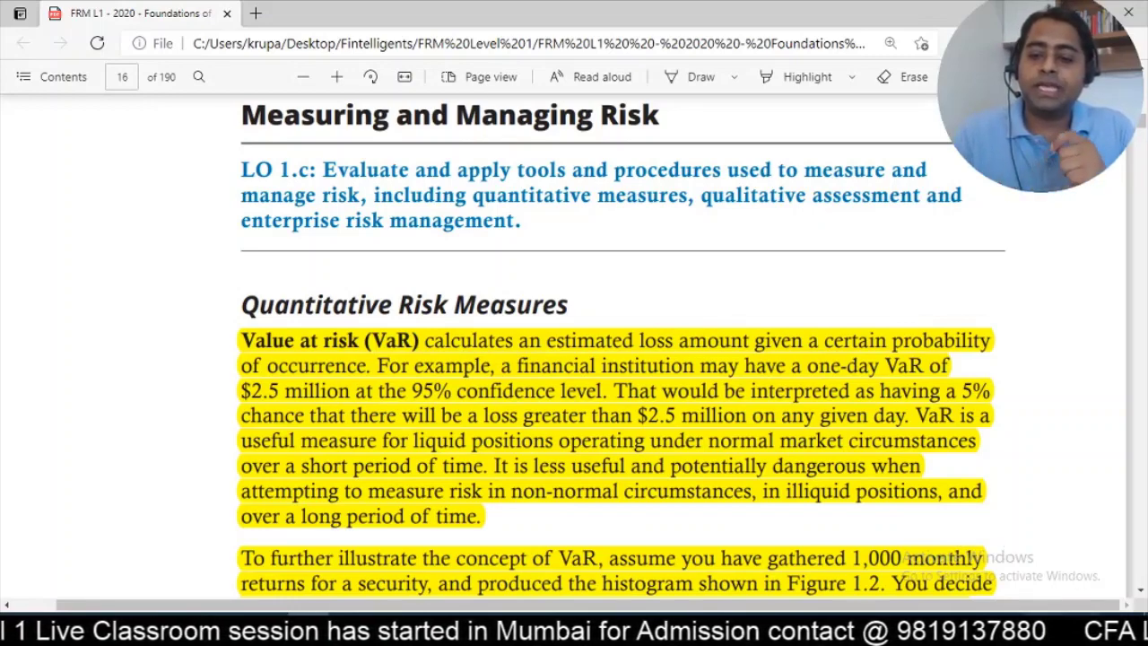
Step: Examine the Value at risk (VaR) definition paragraph under Quantitative Risk Measures
left_click(979, 632)
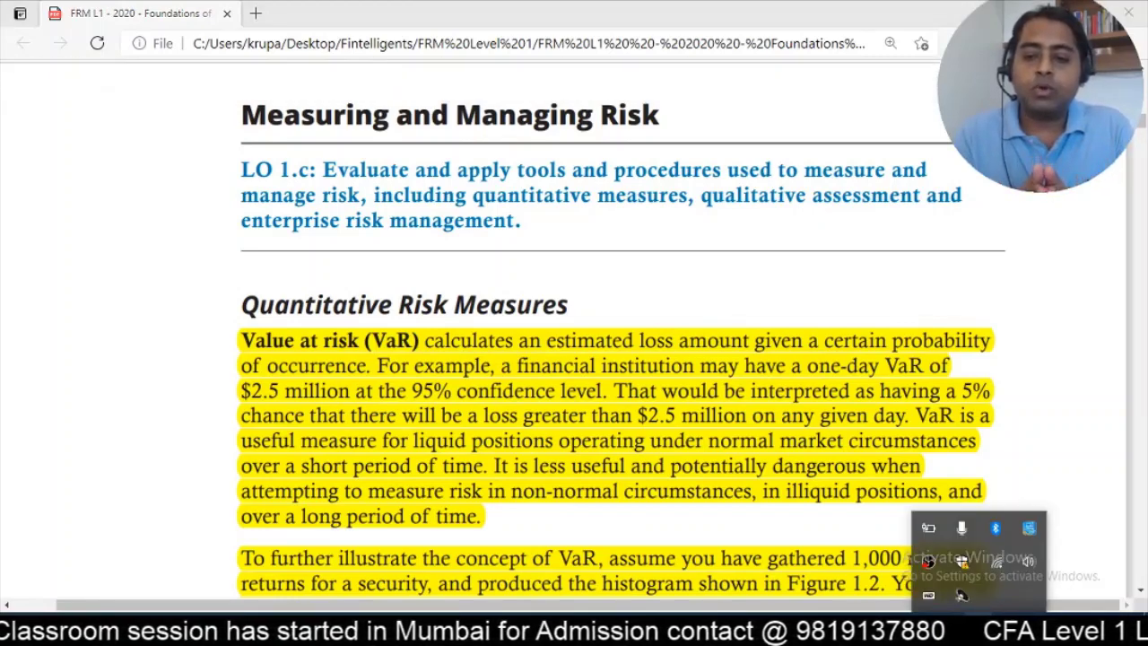
left_click(152, 259)
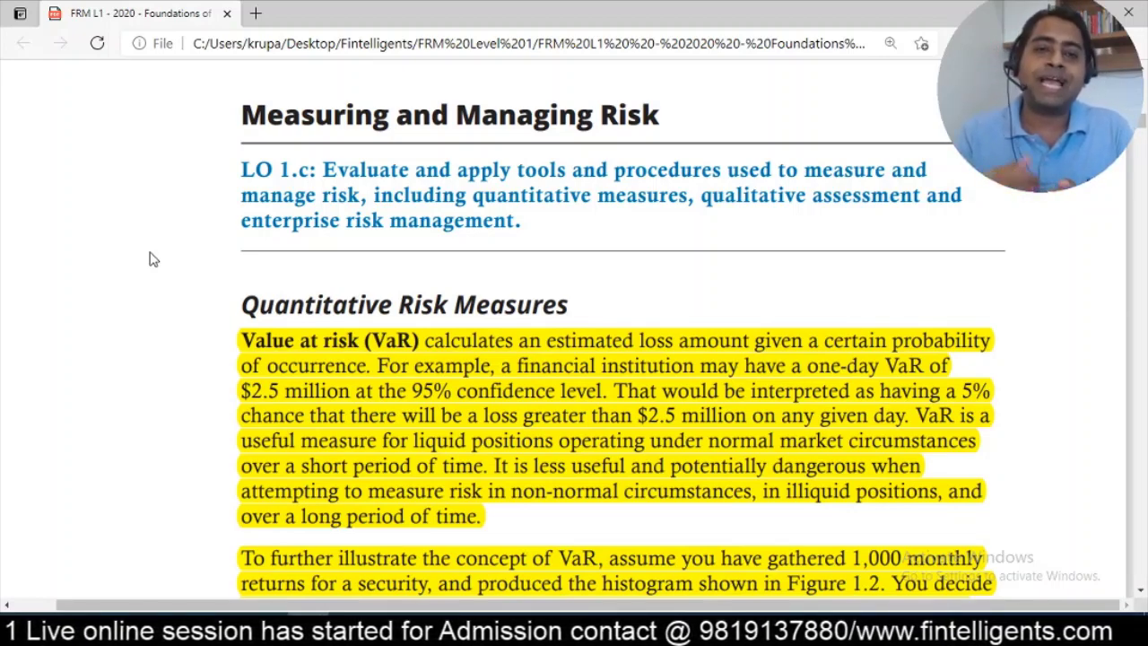
scroll(153, 259, "down", 1)
left_click_drag(240, 237, 478, 418)
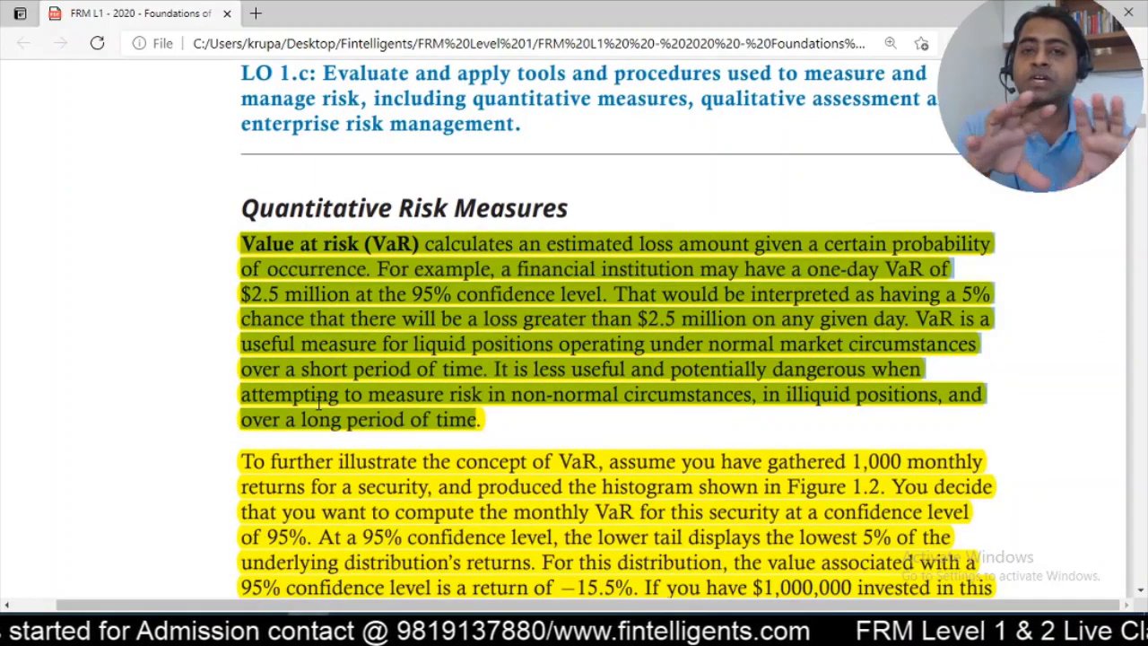
scroll(356, 349, "up", 2)
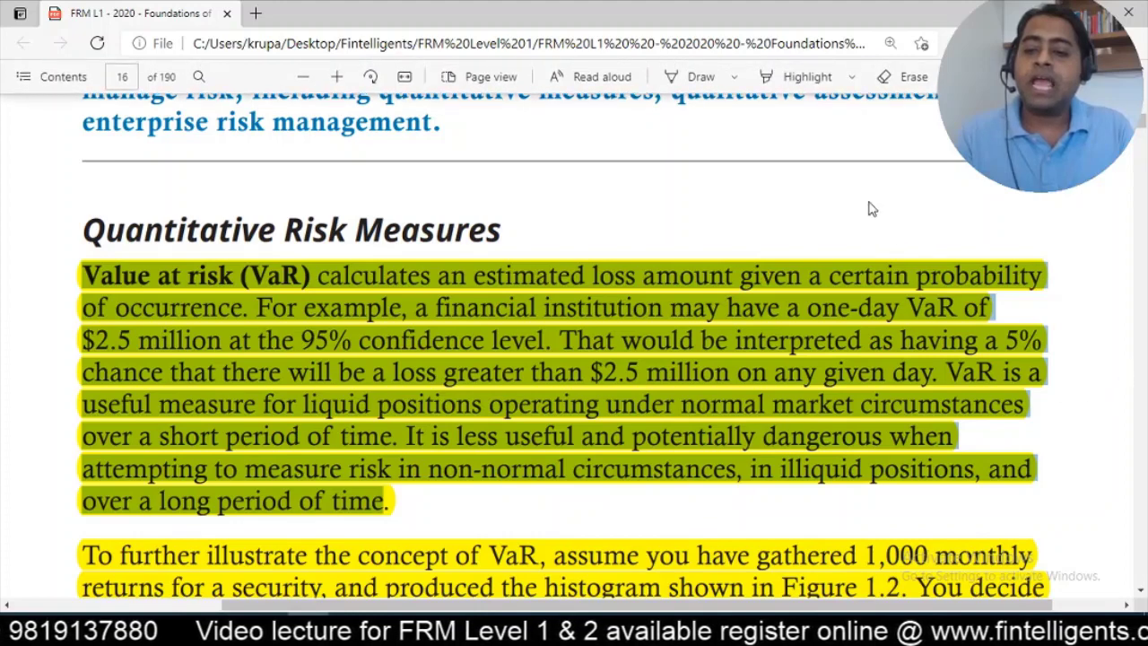
Step: Examine the one-day VaR example at the 95% confidence level and the sentence interpreting it
left_click(864, 250)
left_click(549, 345)
left_click_drag(806, 305, 548, 340)
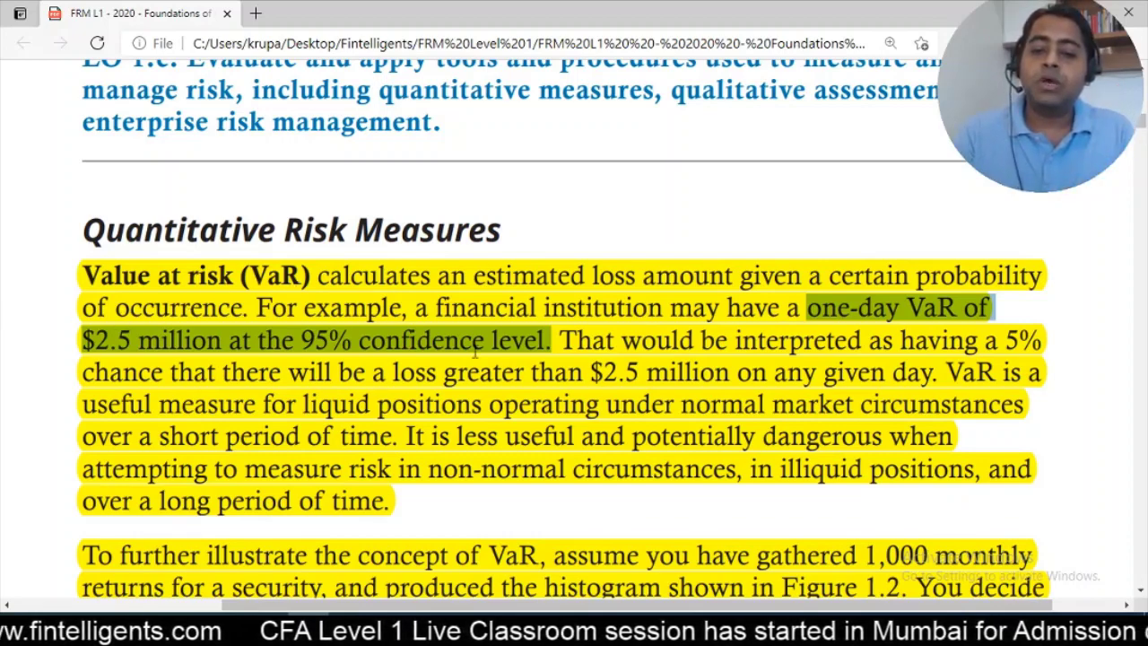
left_click_drag(566, 341, 401, 437)
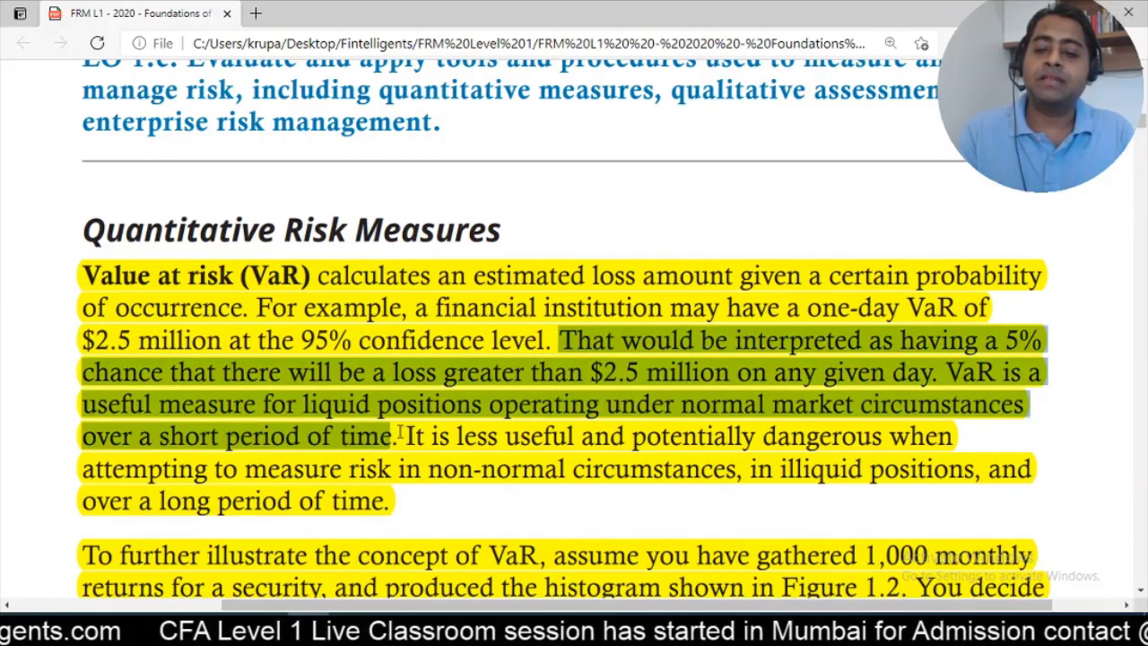
right_click(655, 341)
left_click(568, 342)
left_click_drag(563, 341, 935, 372)
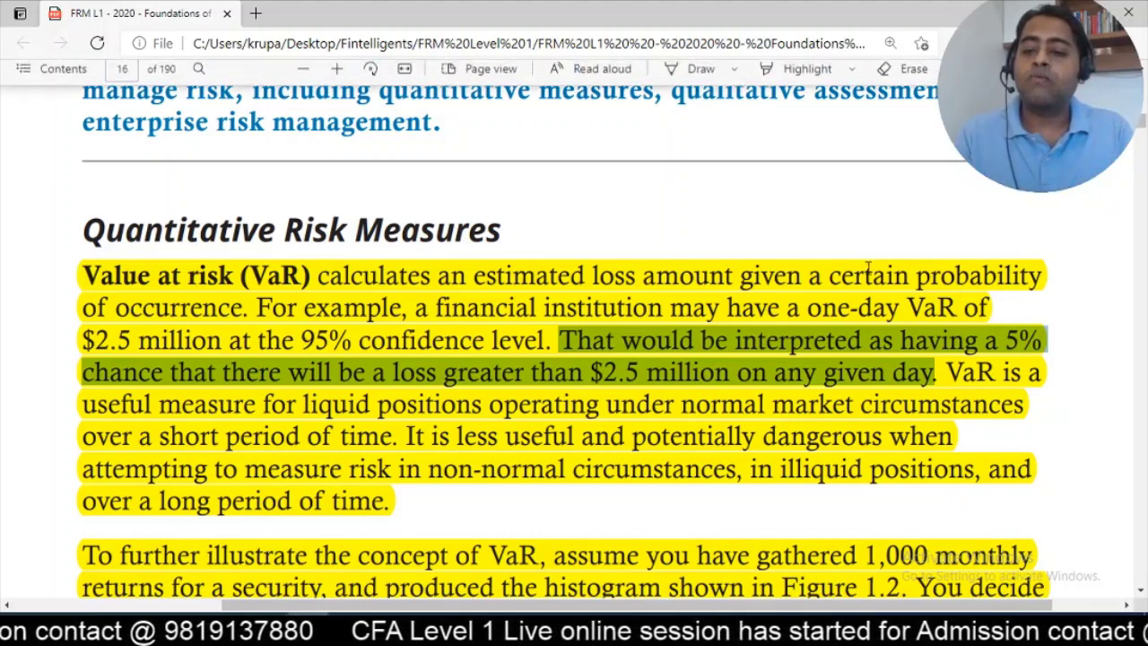
Step: Examine the example's time horizon, loss amount and confidence level, and reread the whole VaR paragraph
left_click_drag(809, 307, 952, 314)
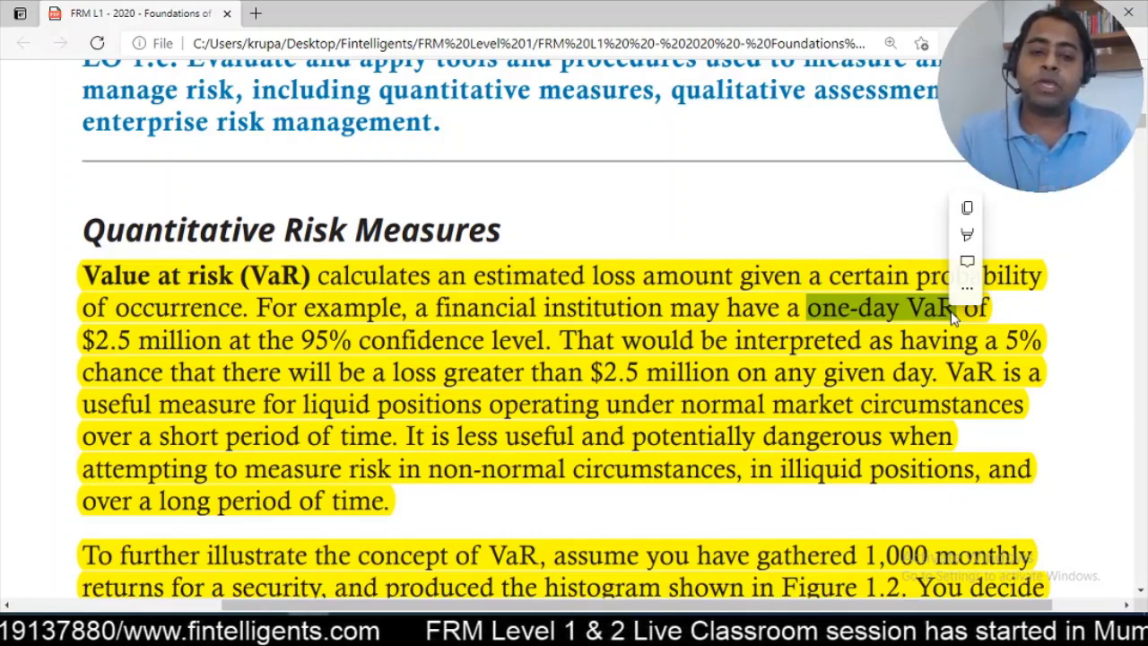
left_click_drag(83, 341, 226, 345)
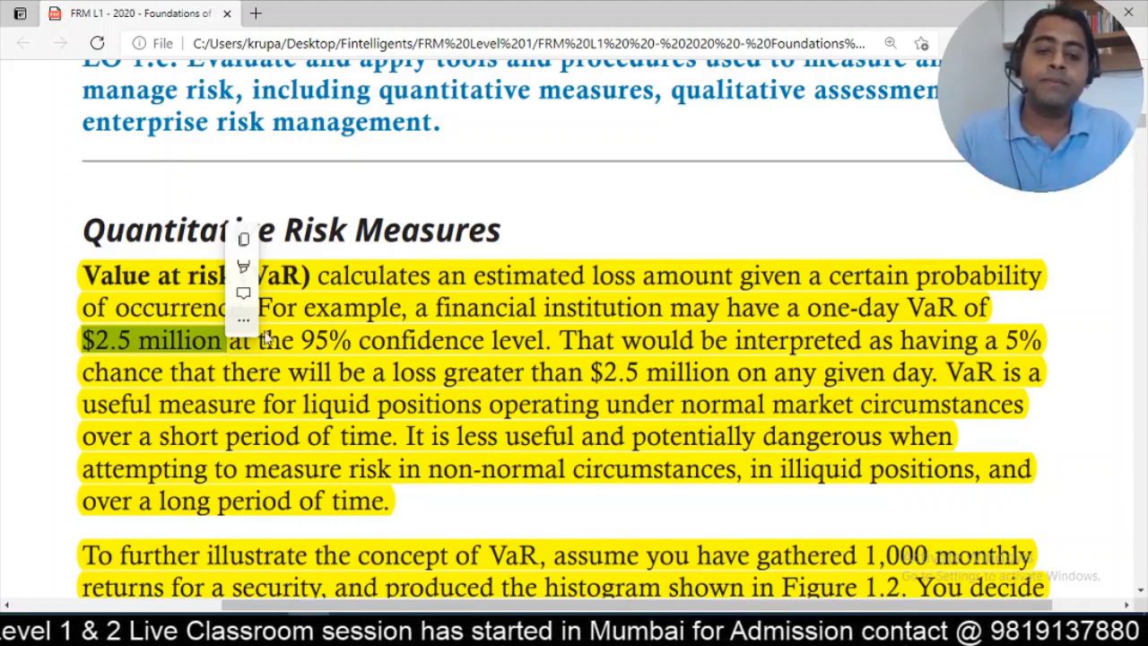
left_click(312, 339)
left_click_drag(302, 340, 541, 354)
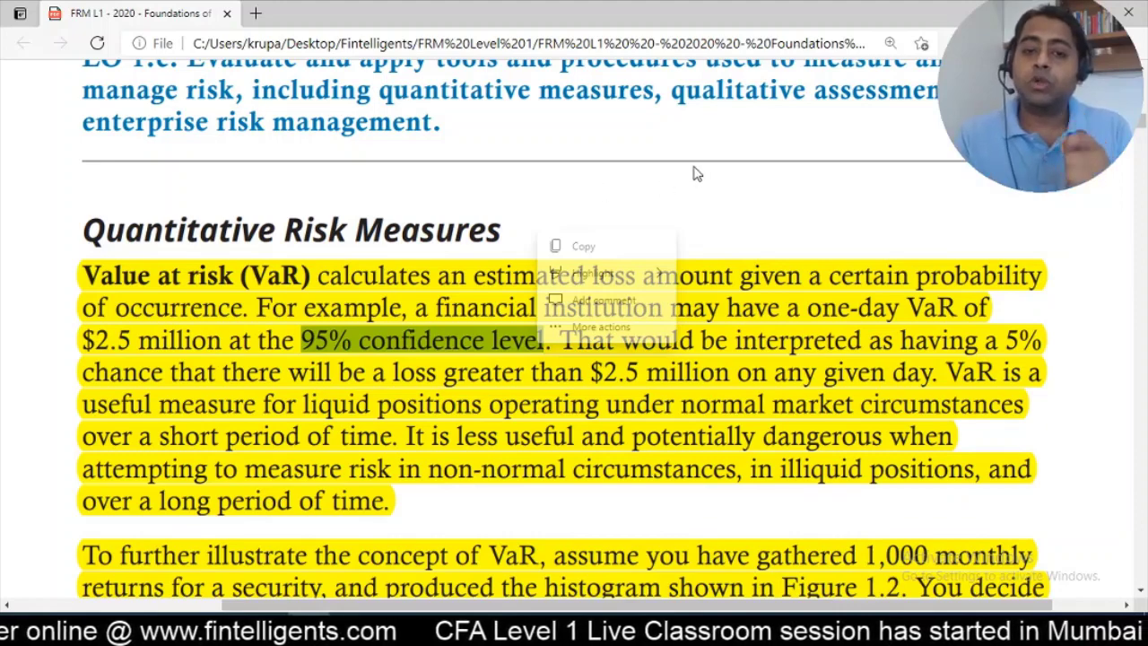
left_click(563, 105)
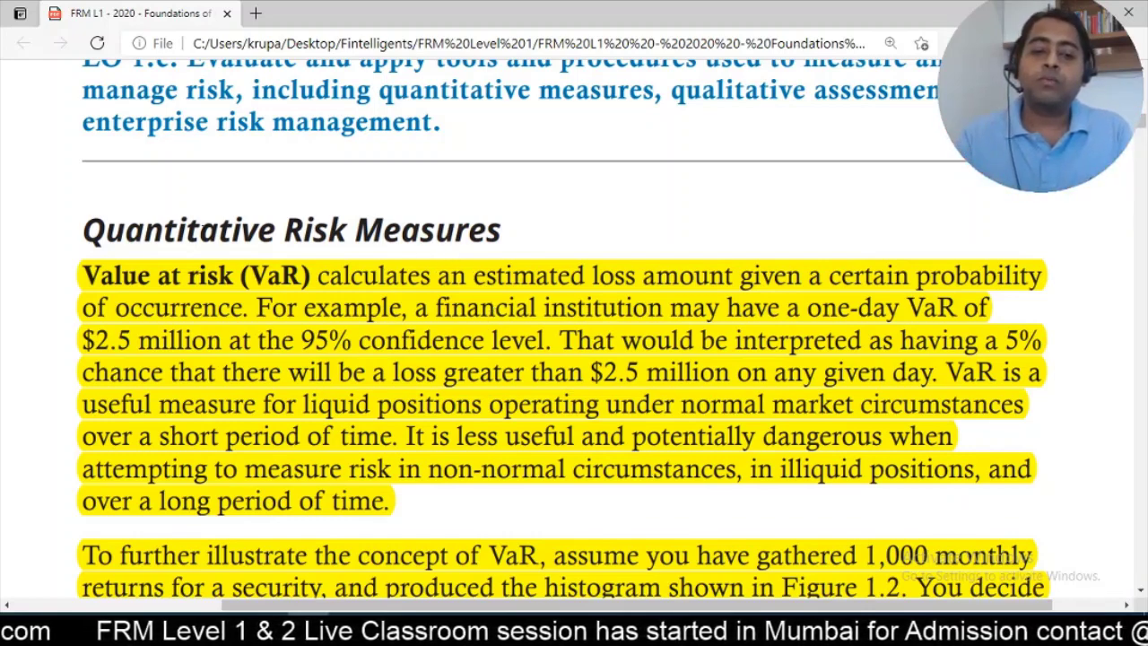
left_click_drag(83, 265, 397, 503)
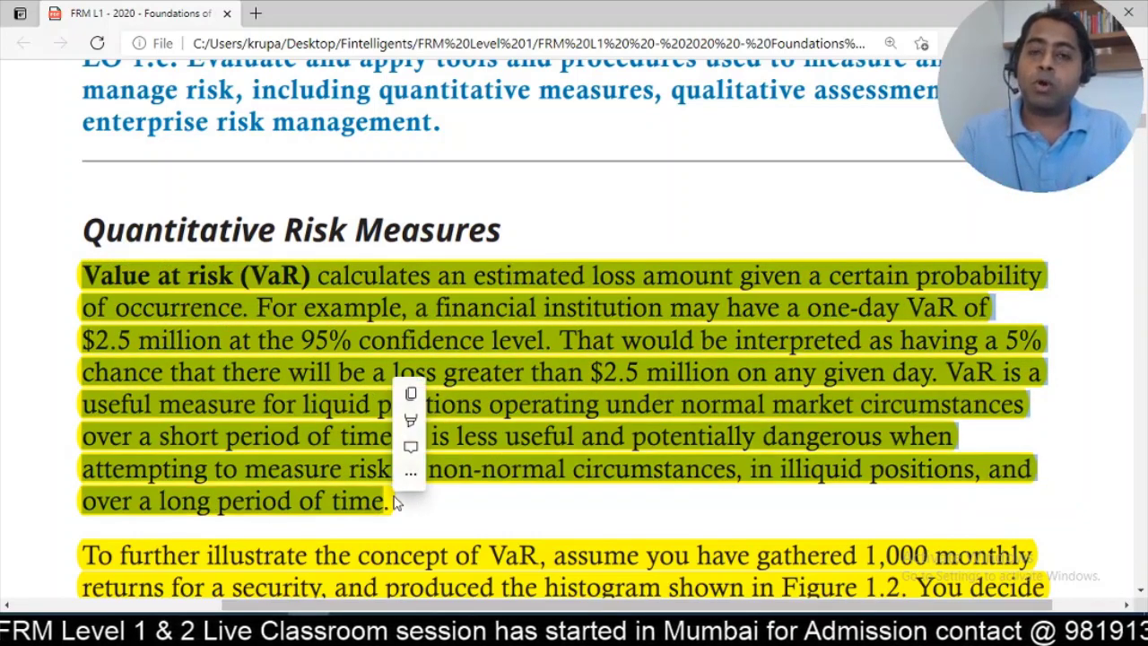
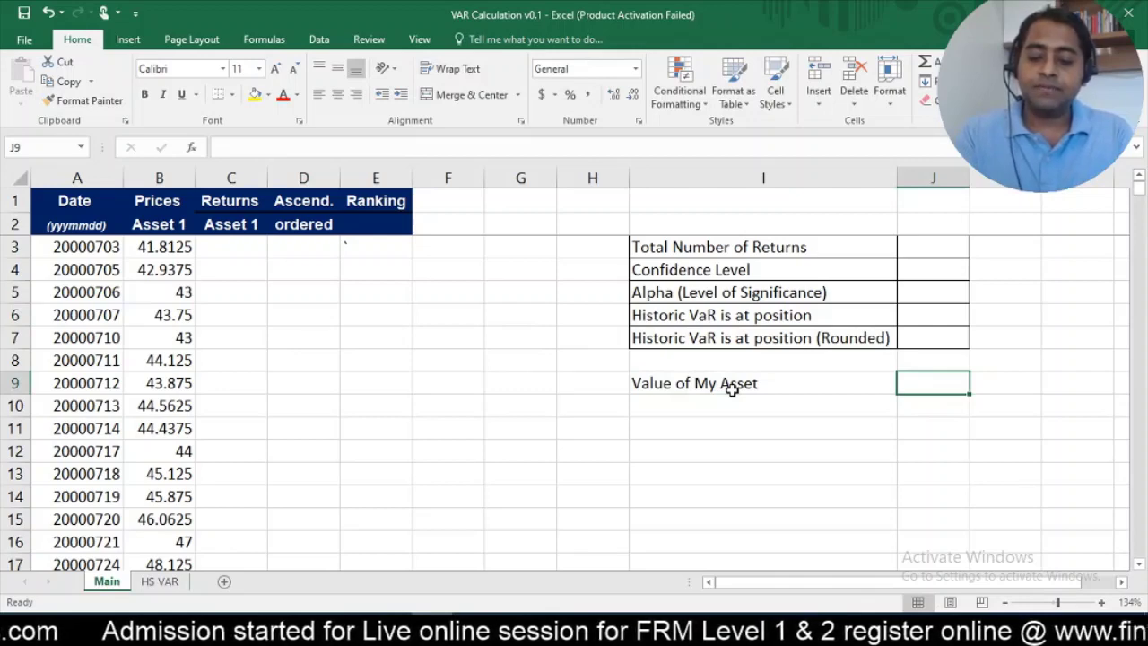
Step: In the Excel VAR Calculation workbook, set Value of My Asset in J9 to 1000 and add borders to I9:J9
type("000")
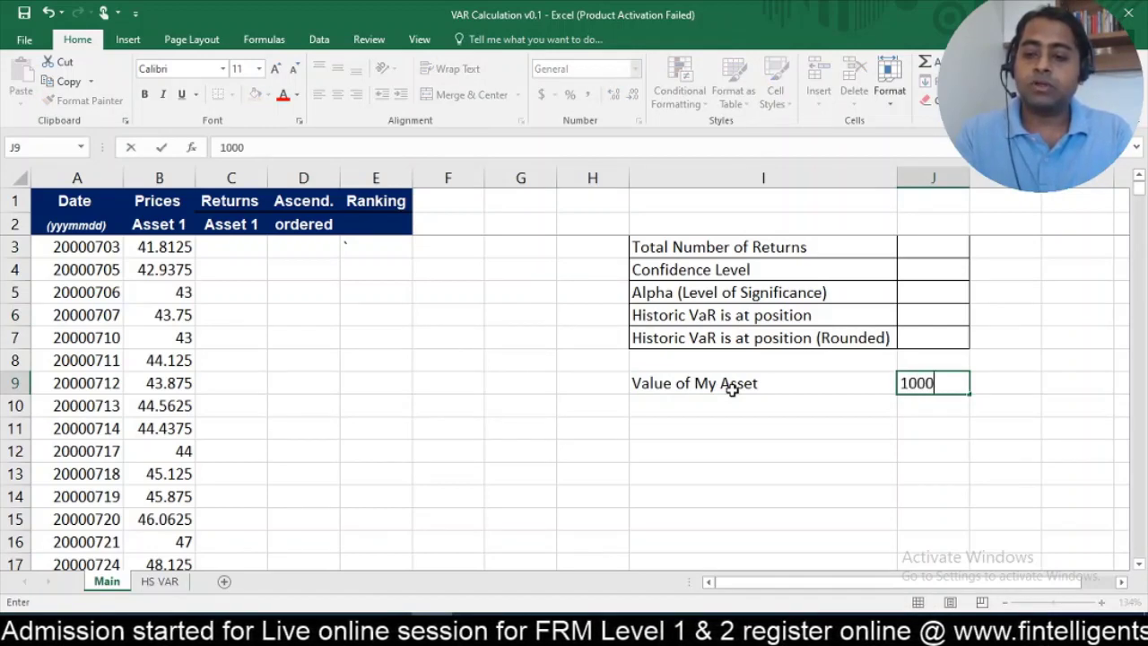
left_click(848, 398)
key("Up")
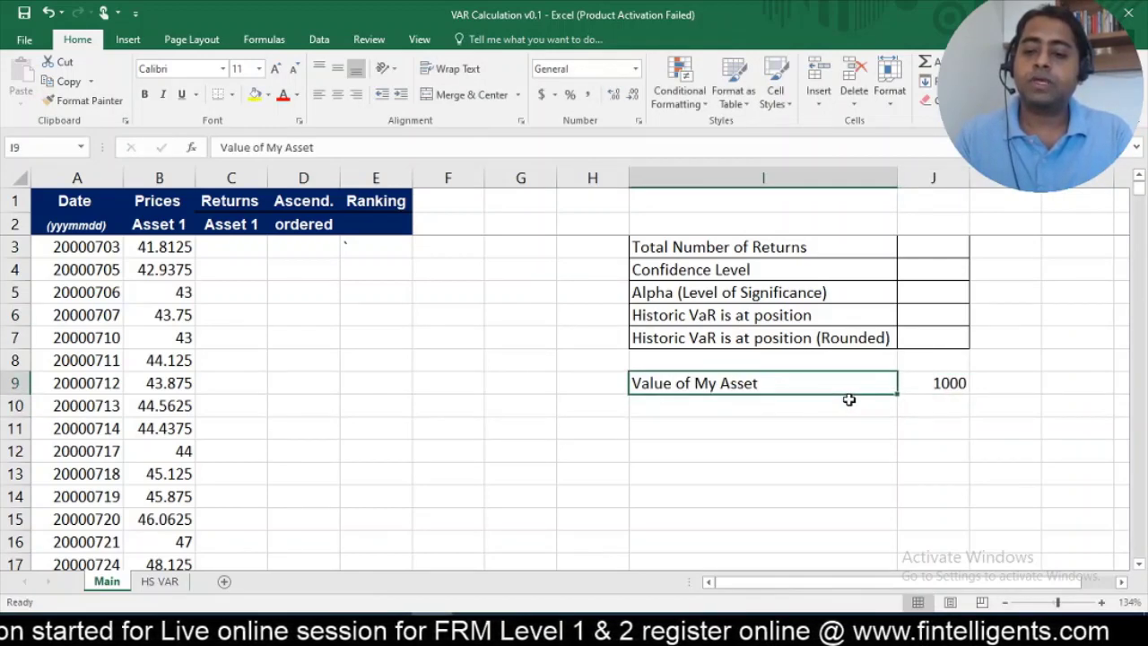
key("shift+Right")
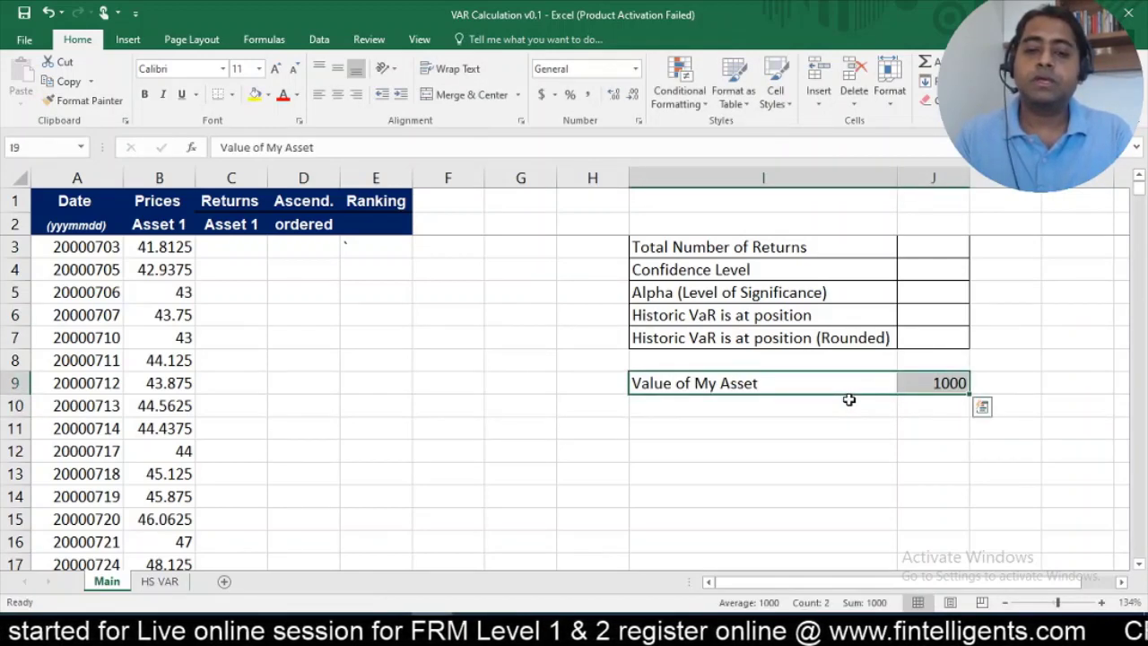
left_click(232, 95)
left_click(227, 231)
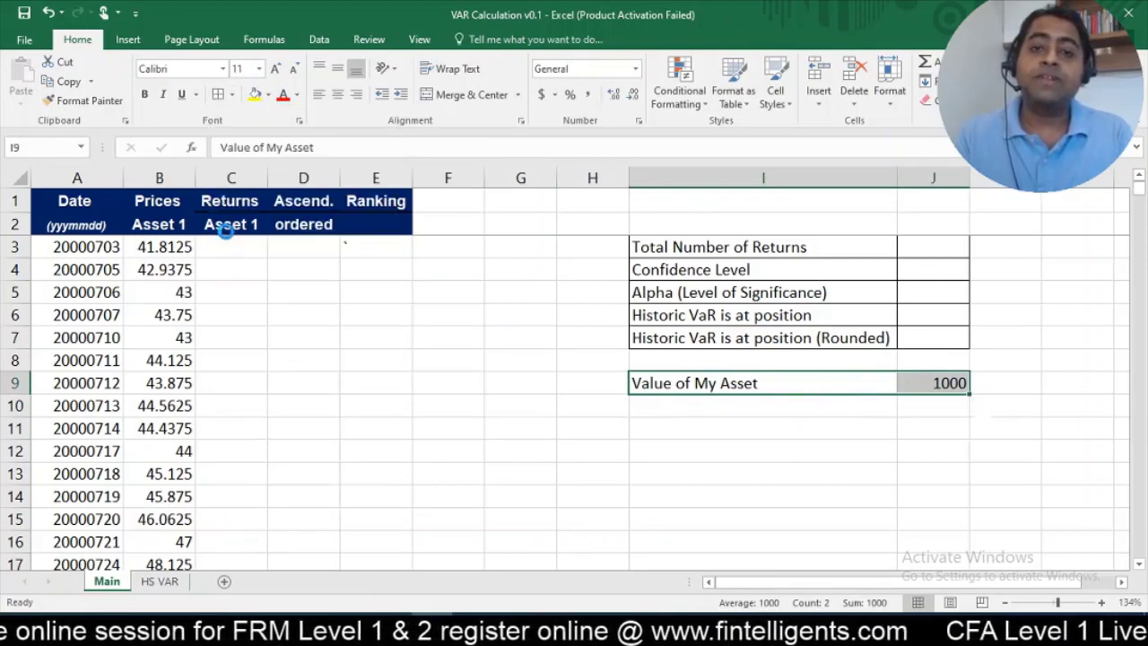
left_click(485, 240)
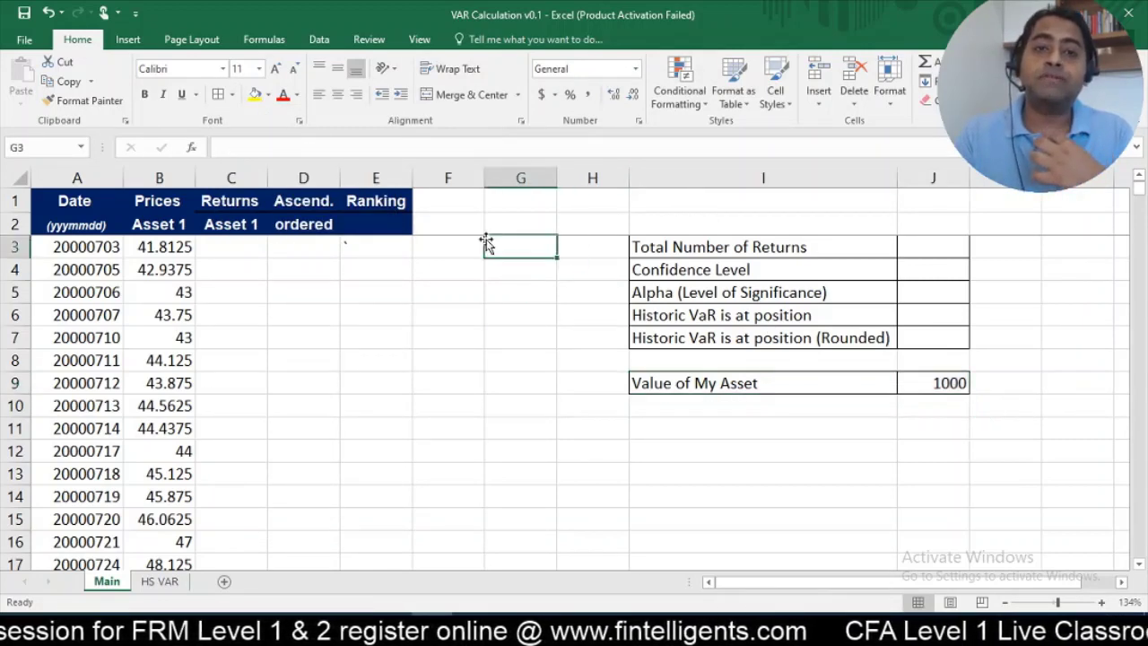
Step: Examine the full Asset 1 price series in column B from its first to its last date
left_click(233, 272)
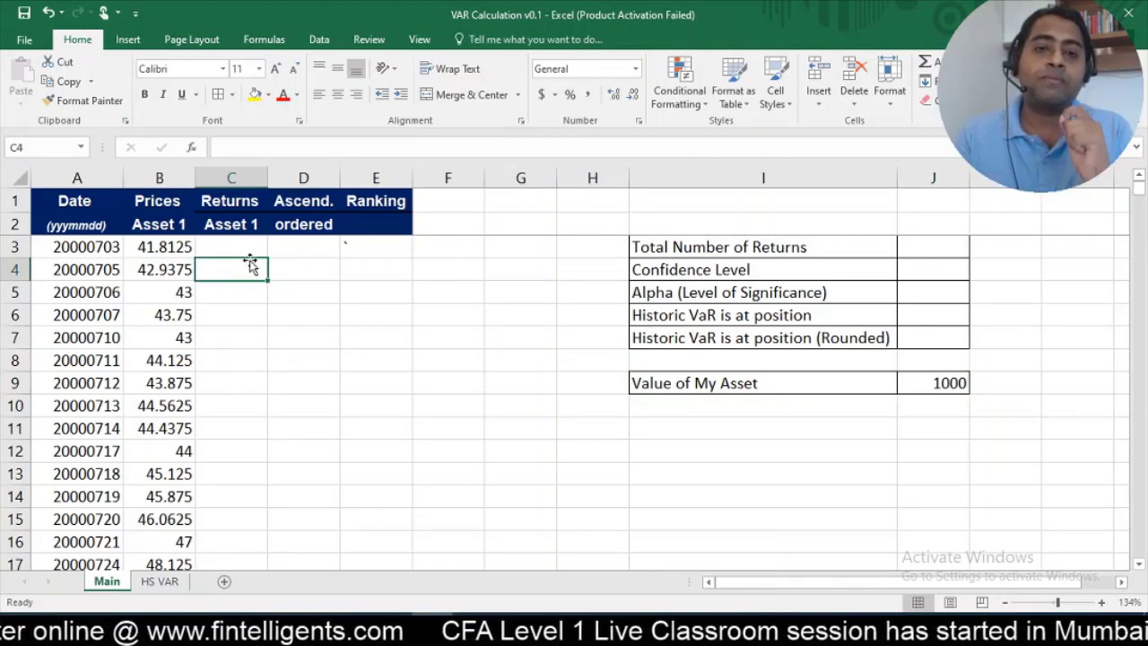
left_click(192, 252)
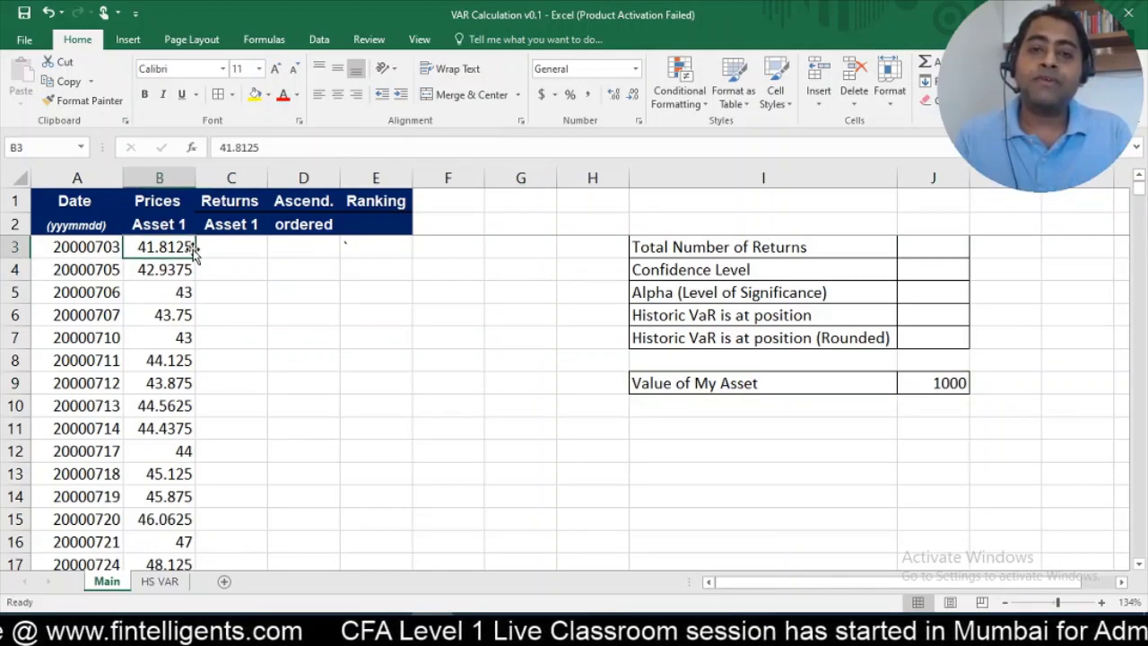
key("ctrl+shift+Down")
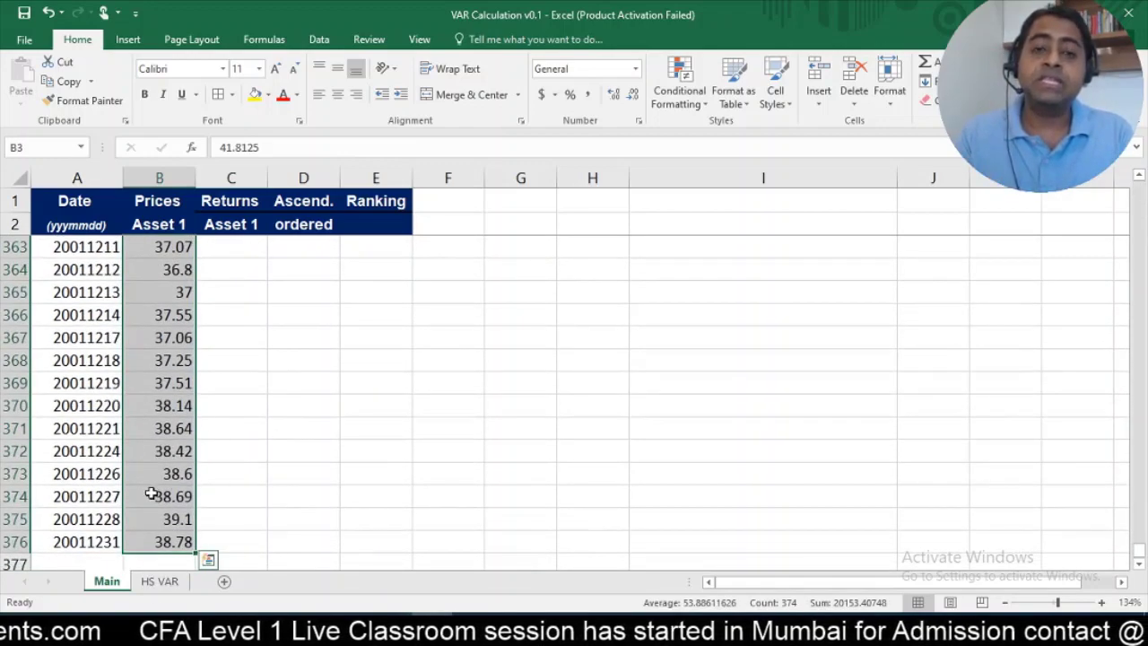
left_click(130, 456)
key("ctrl+Up")
key("Down")
key("Down")
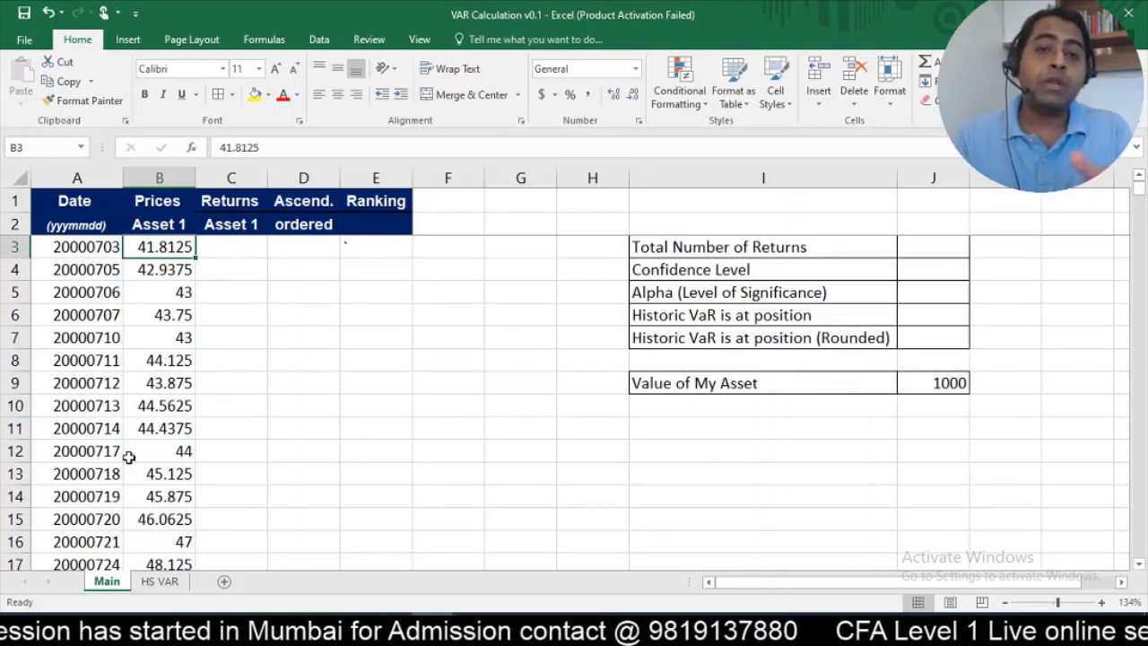
key("Down")
key("Right")
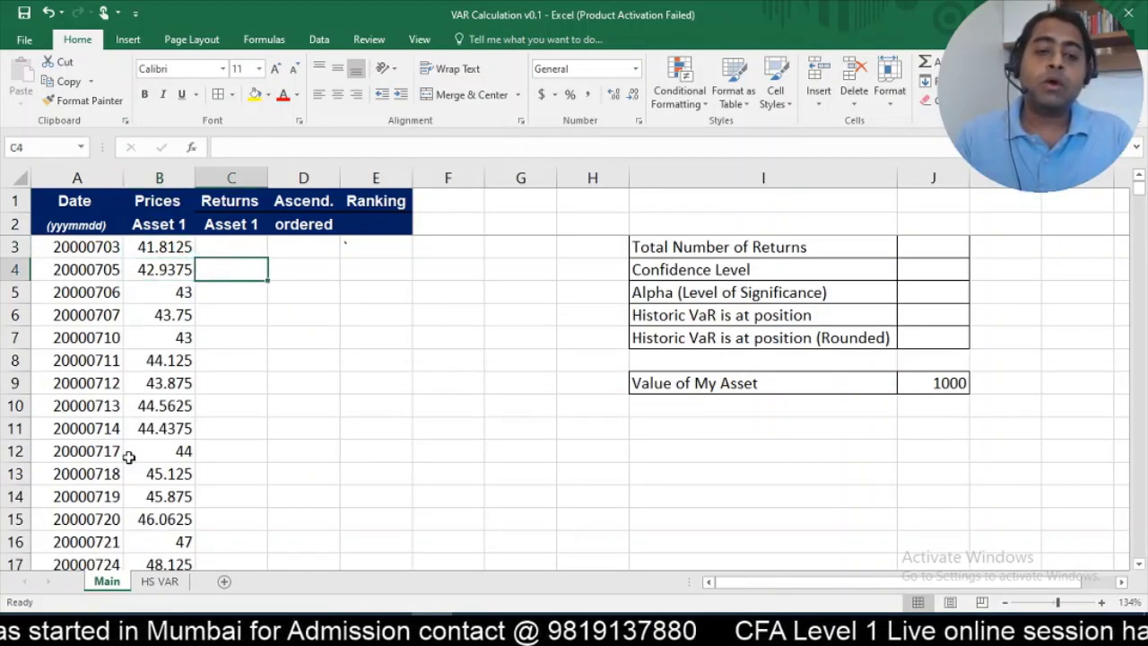
left_click(159, 173)
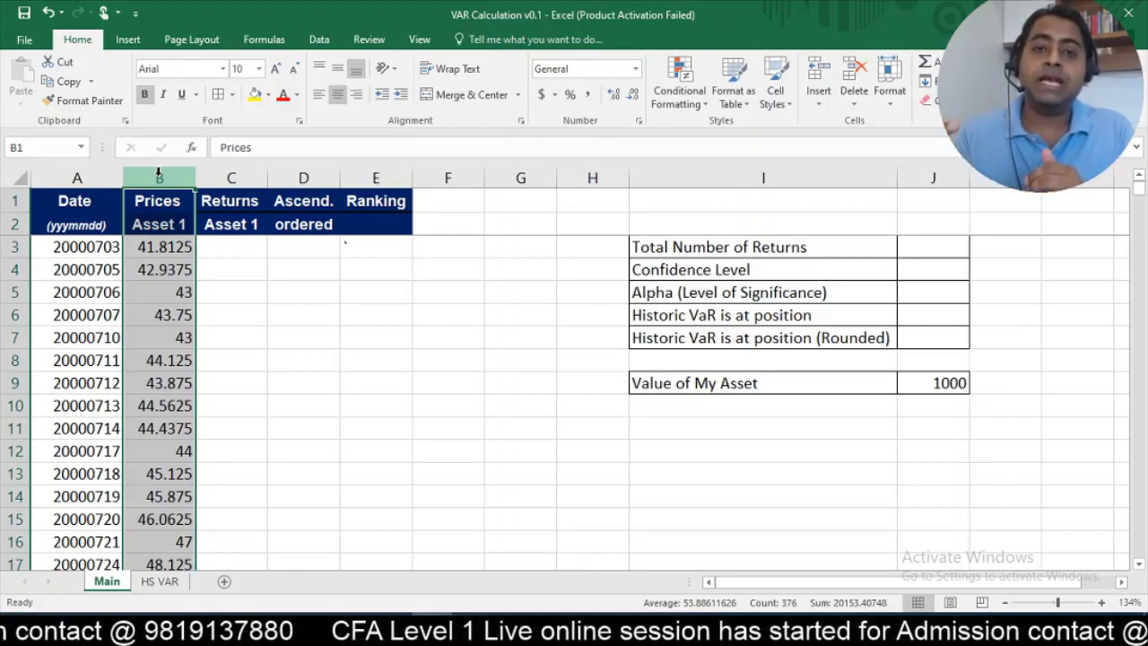
Step: Calculate the first Asset 1 log return in C4 with the formula =LN(B4/B3)
left_click(226, 272)
type("=ln")
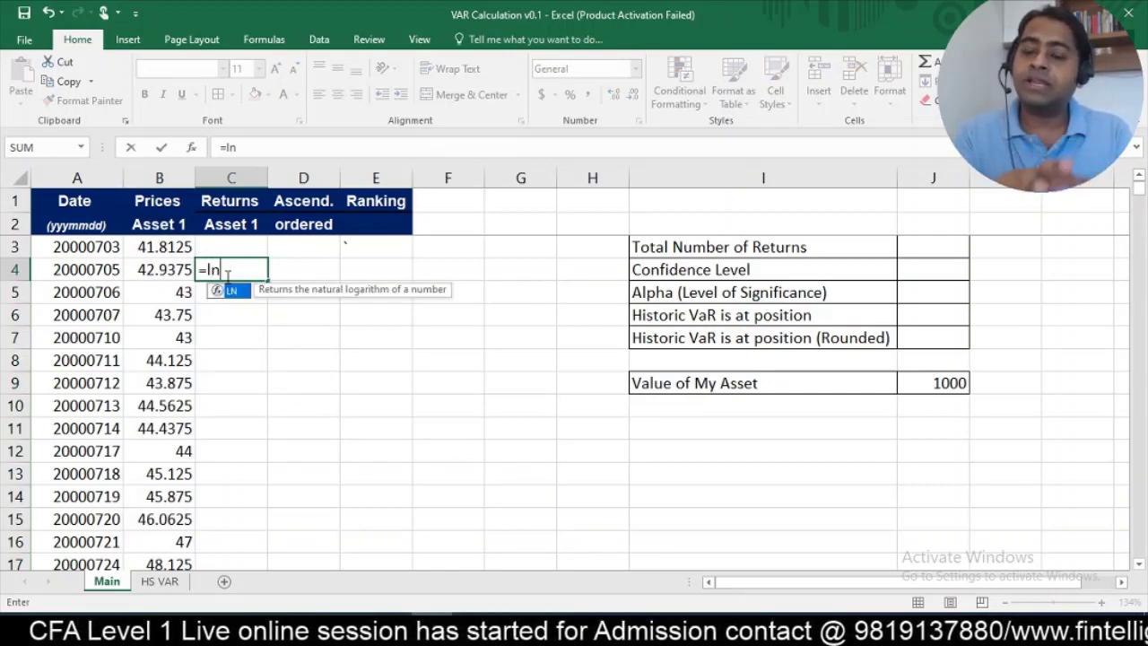
key("Tab")
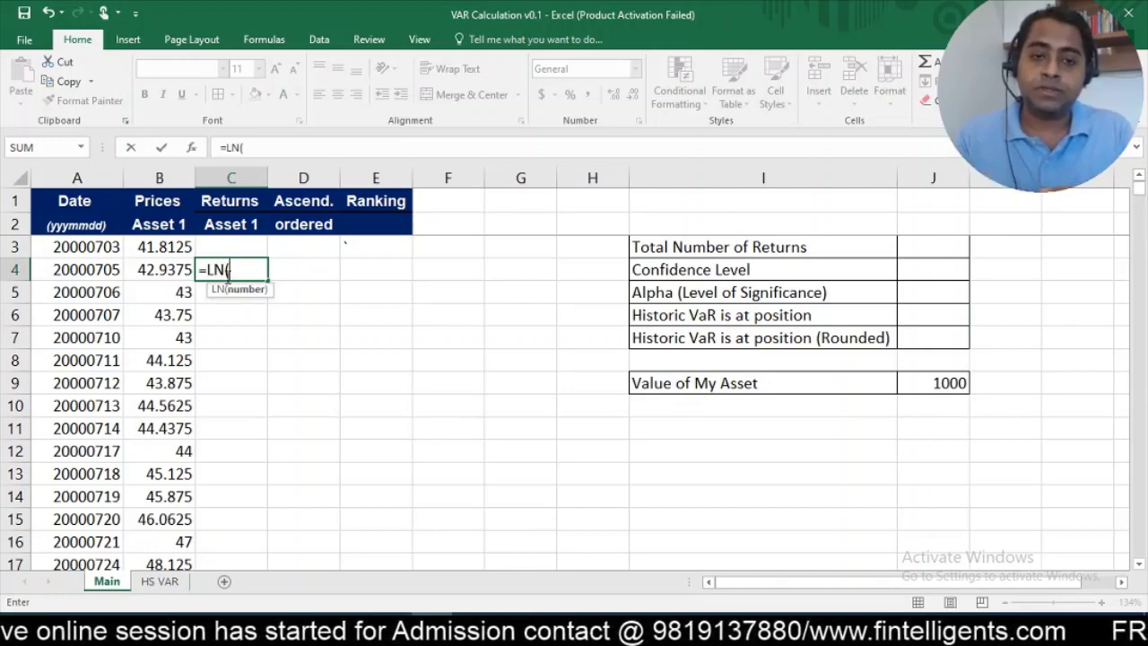
left_click(166, 271)
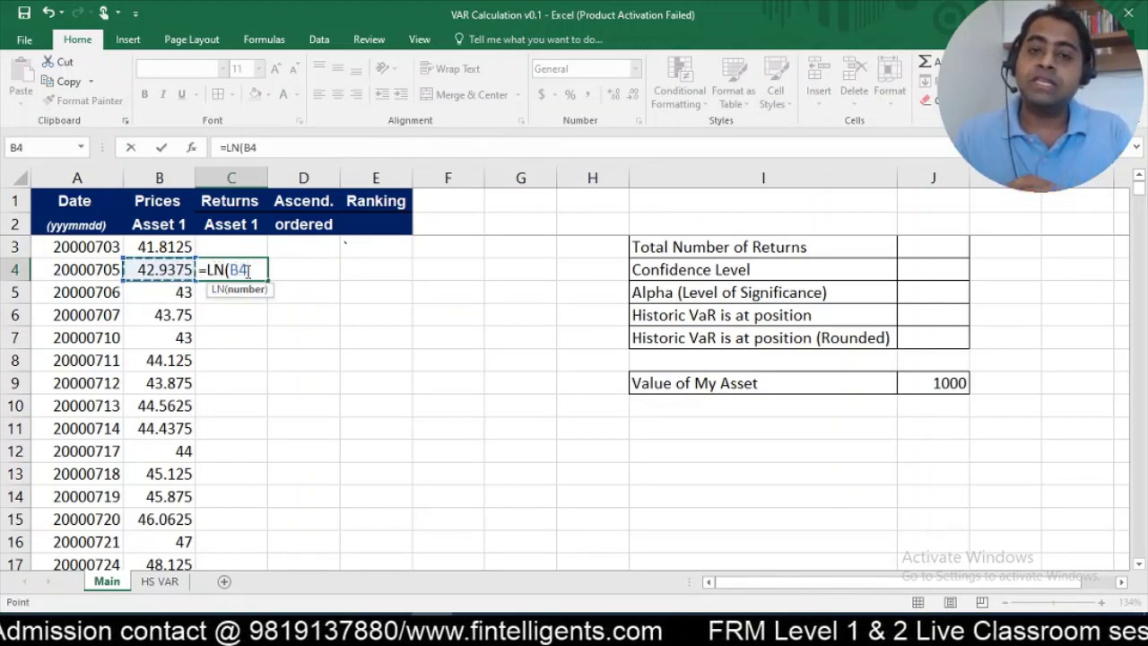
type("/")
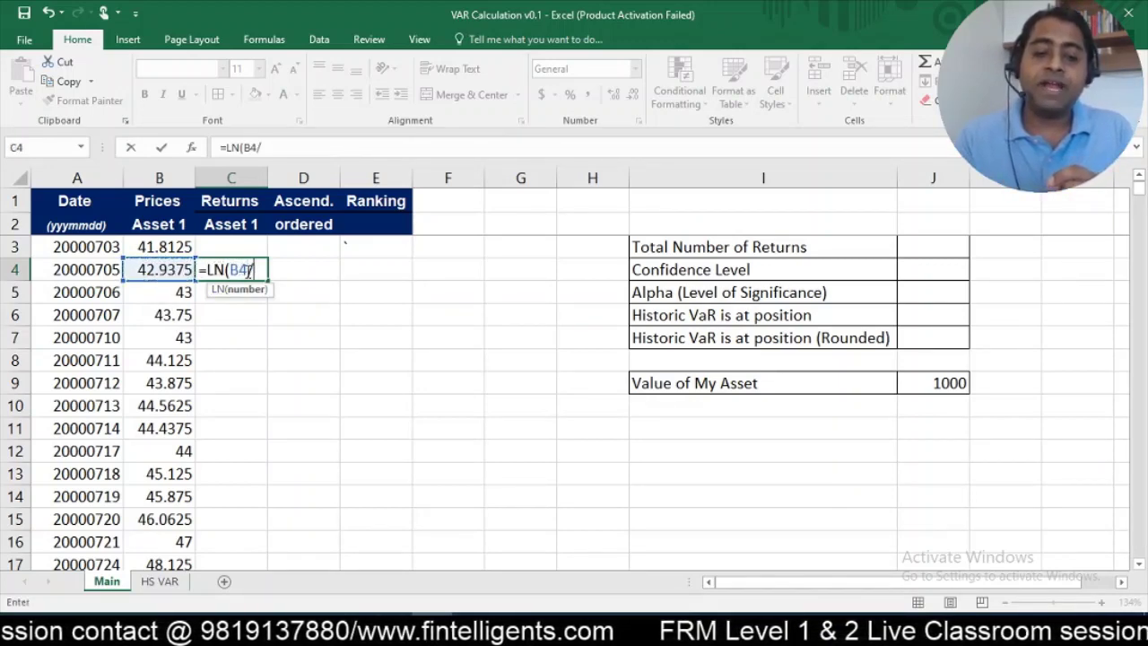
left_click(184, 247)
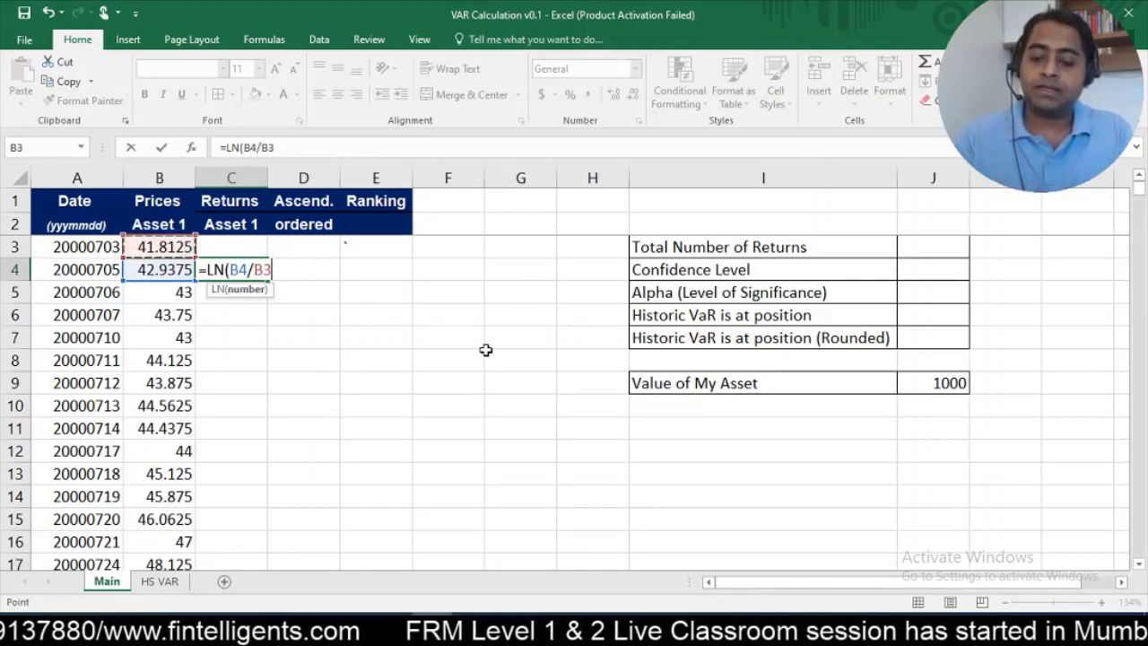
key("Return")
Step: Format the return in C4 as a percentage with three decimal places
left_click(258, 269)
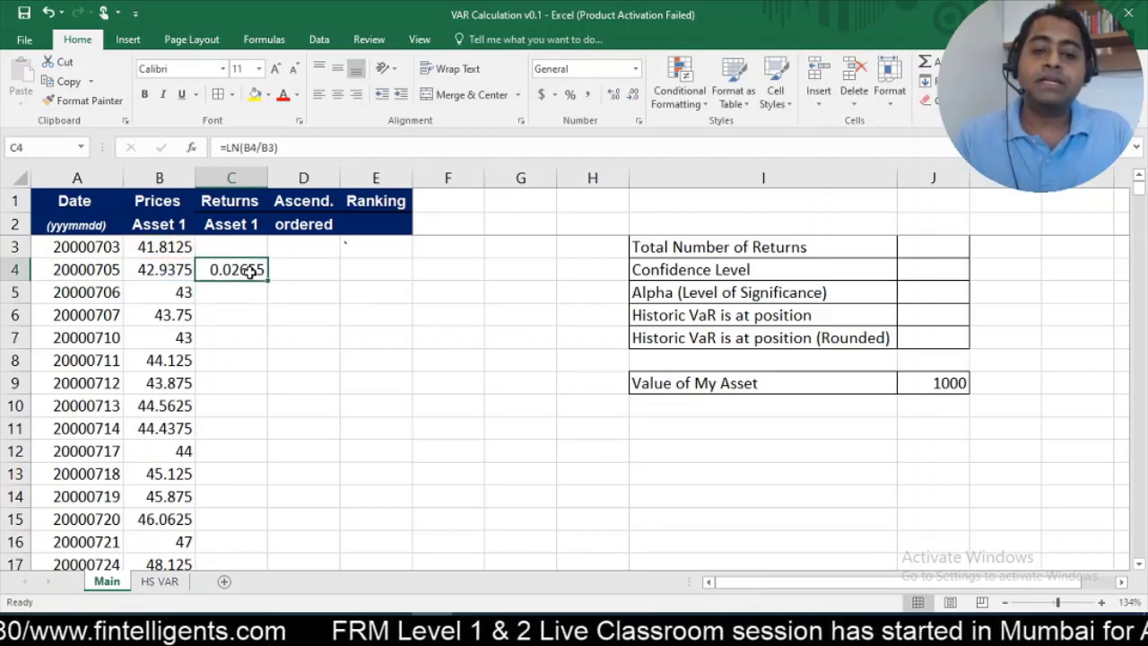
left_click(570, 94)
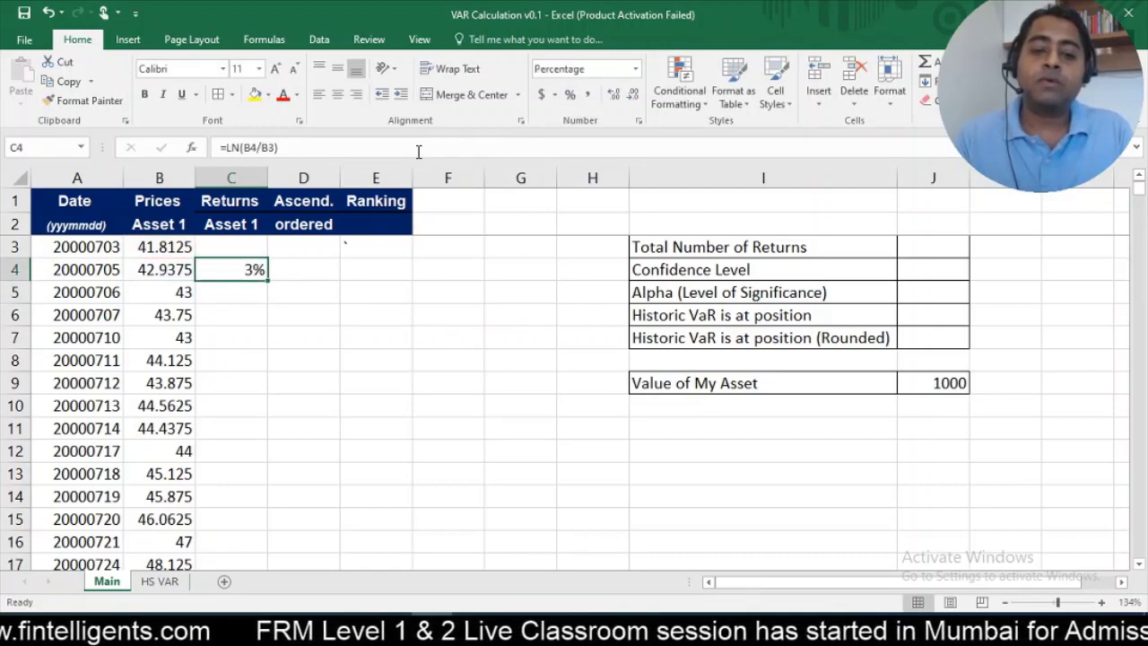
left_click(614, 94)
left_click(614, 94)
left_click(613, 95)
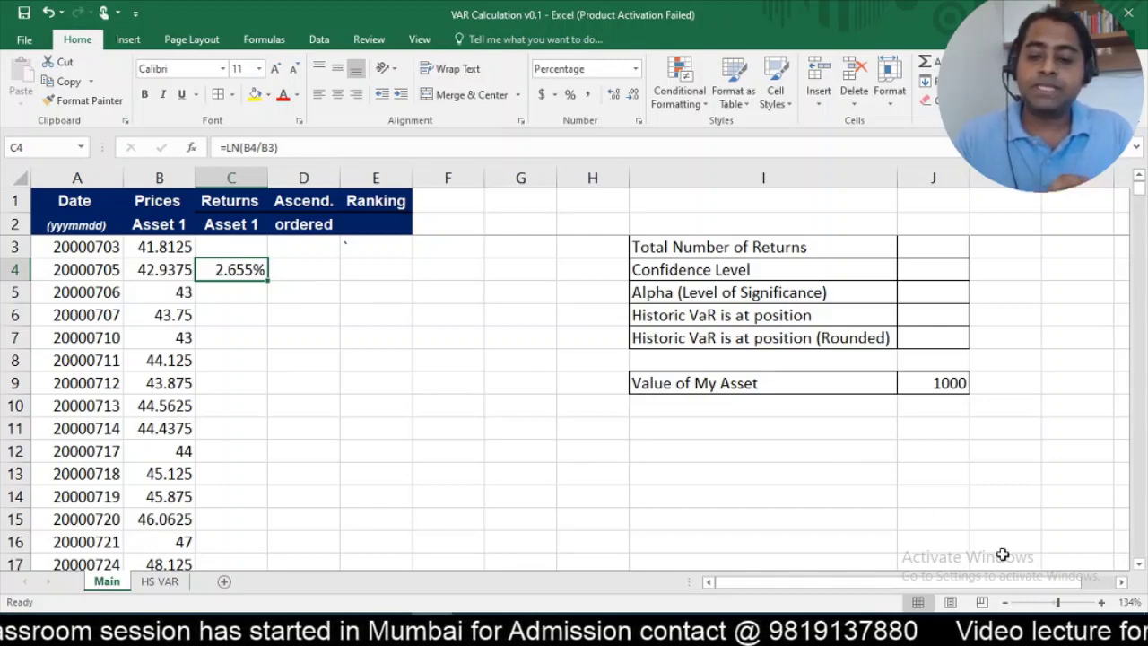
left_click(978, 637)
left_click(265, 278)
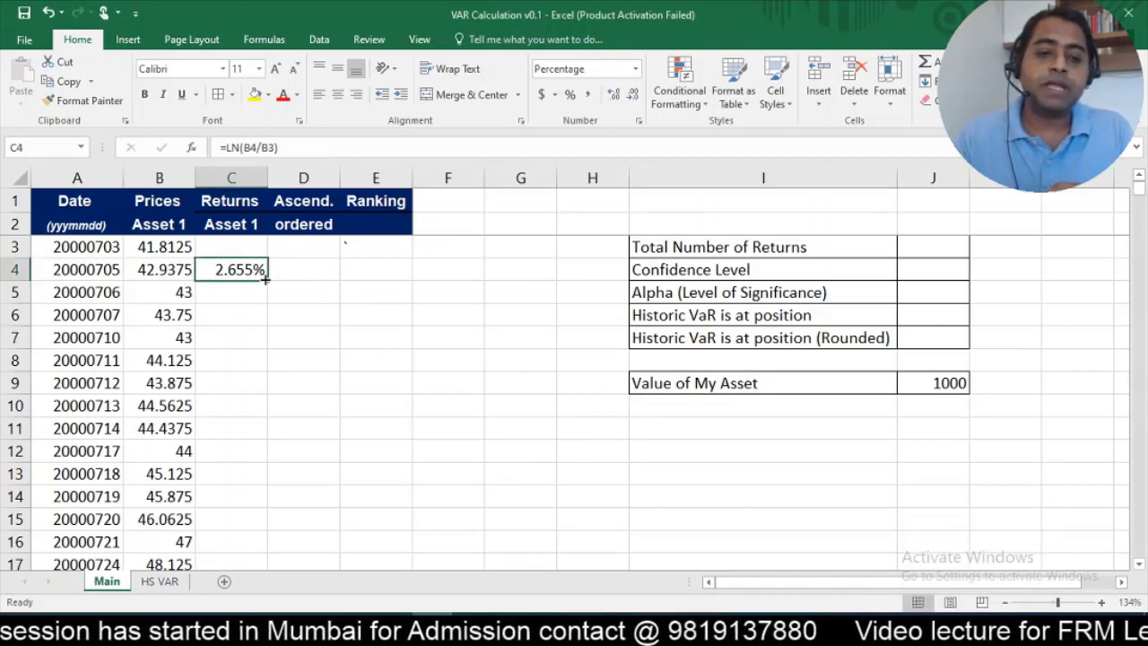
left_click(227, 306)
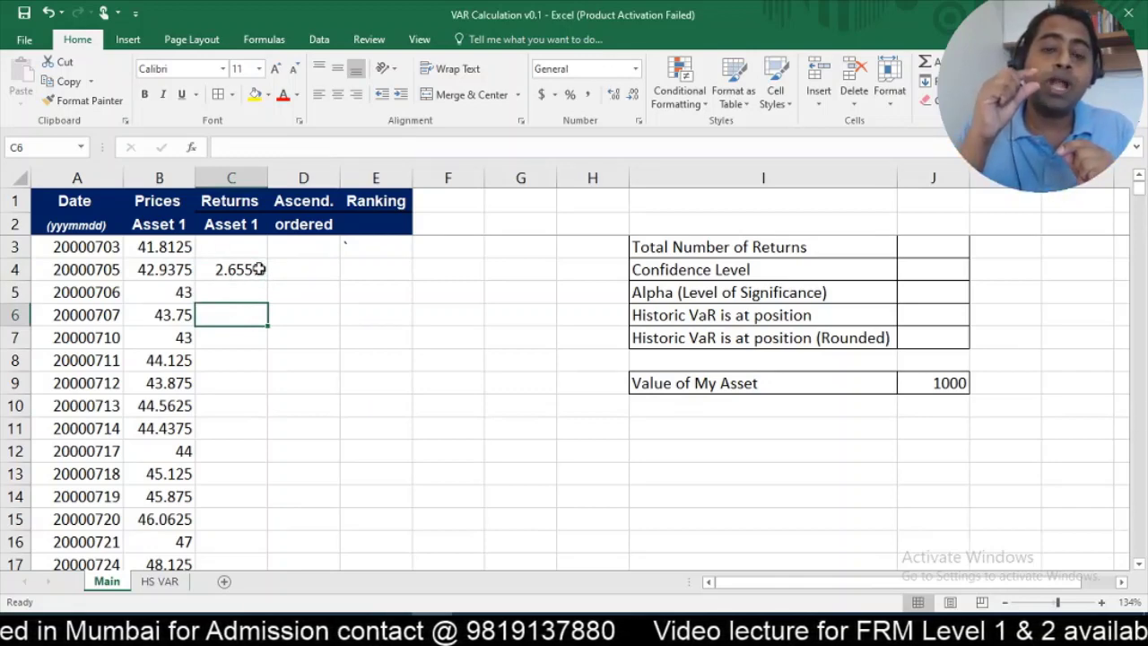
left_click(234, 285)
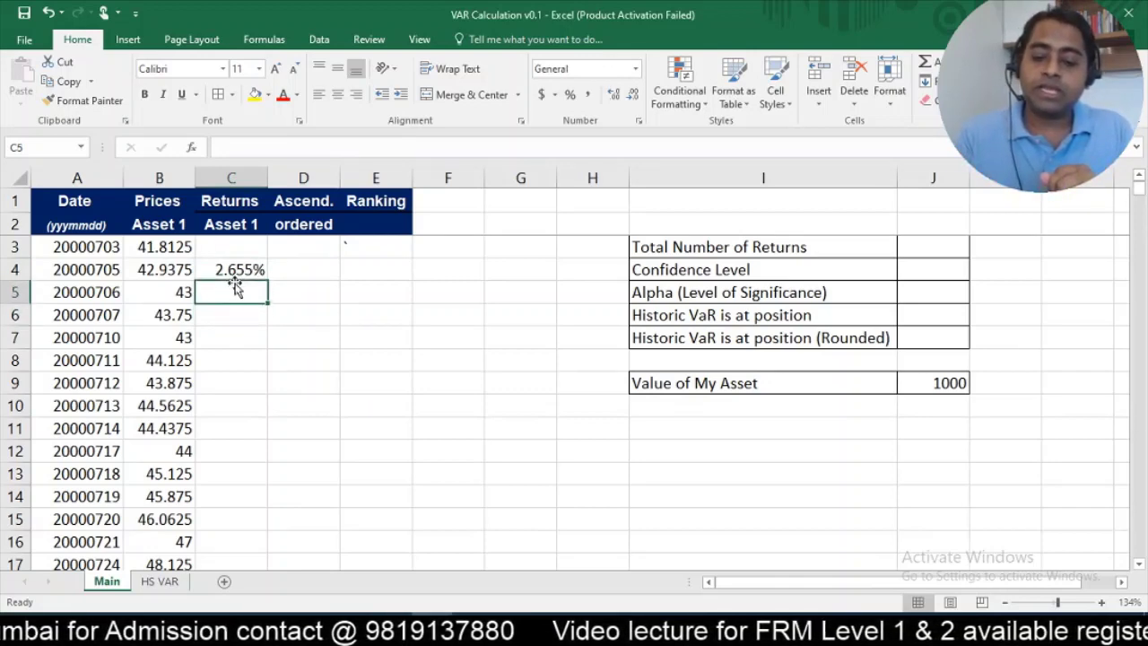
Step: Calculate the second Asset 1 log return in C5 with the formula =LN(B5/B4)
type("=ln")
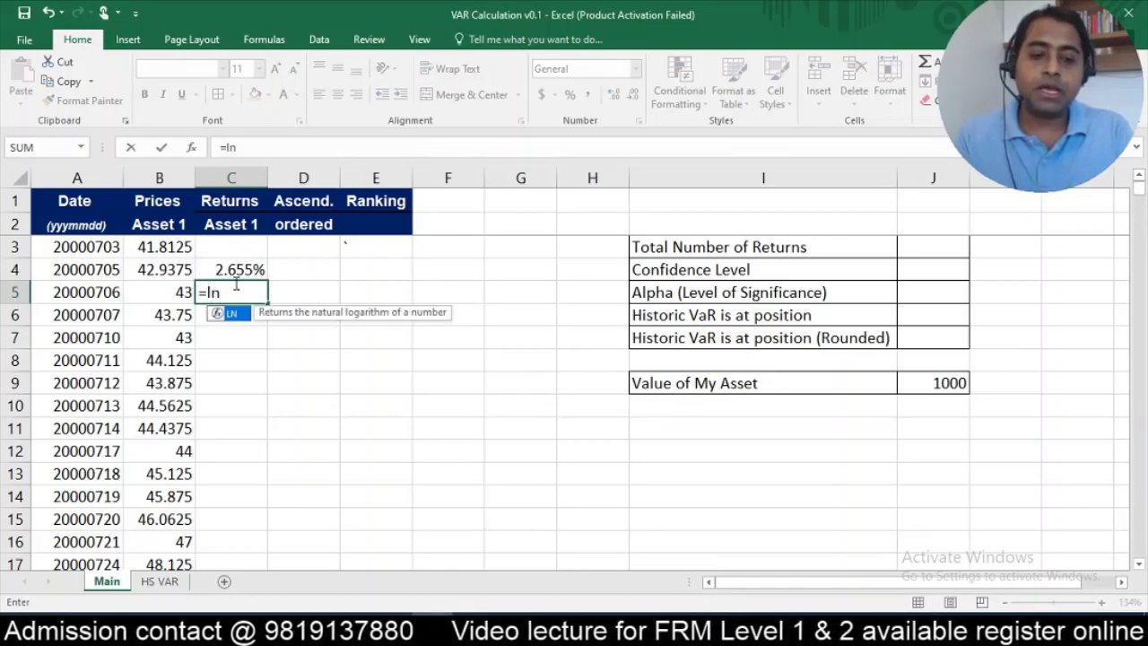
key("Tab")
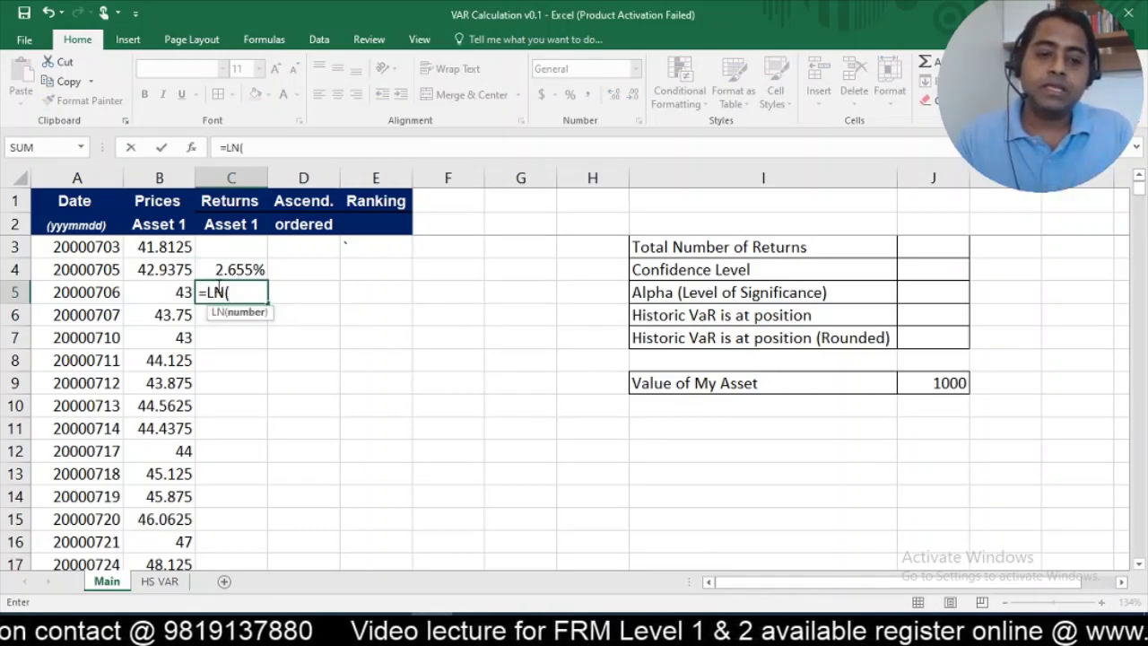
left_click(171, 292)
type("/")
left_click(170, 271)
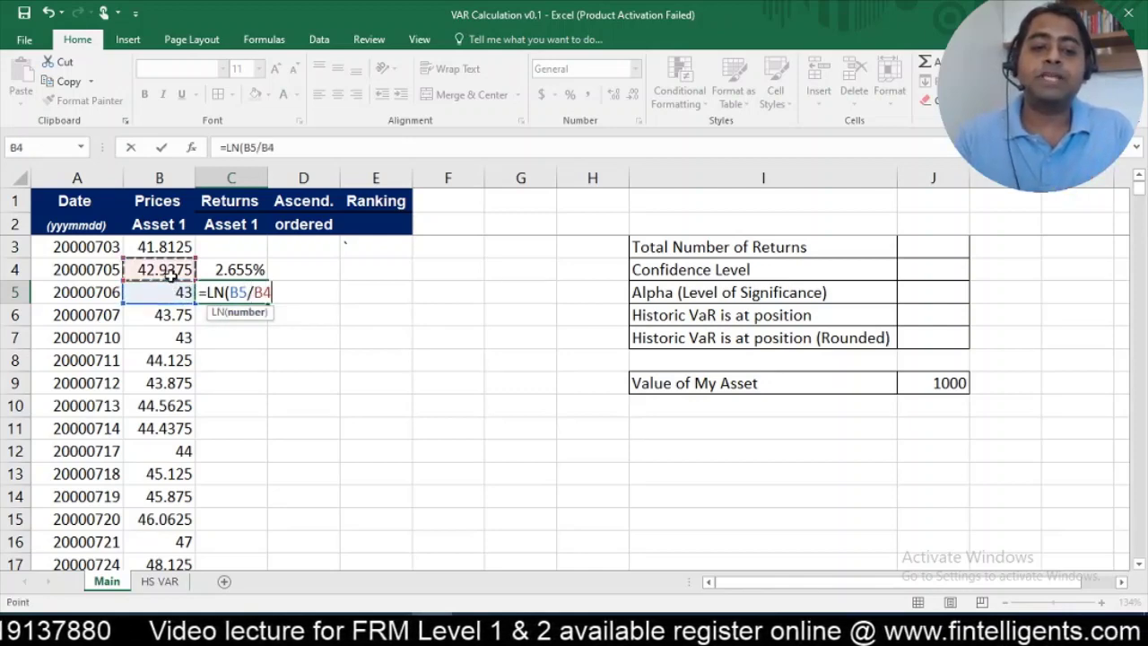
key("Return")
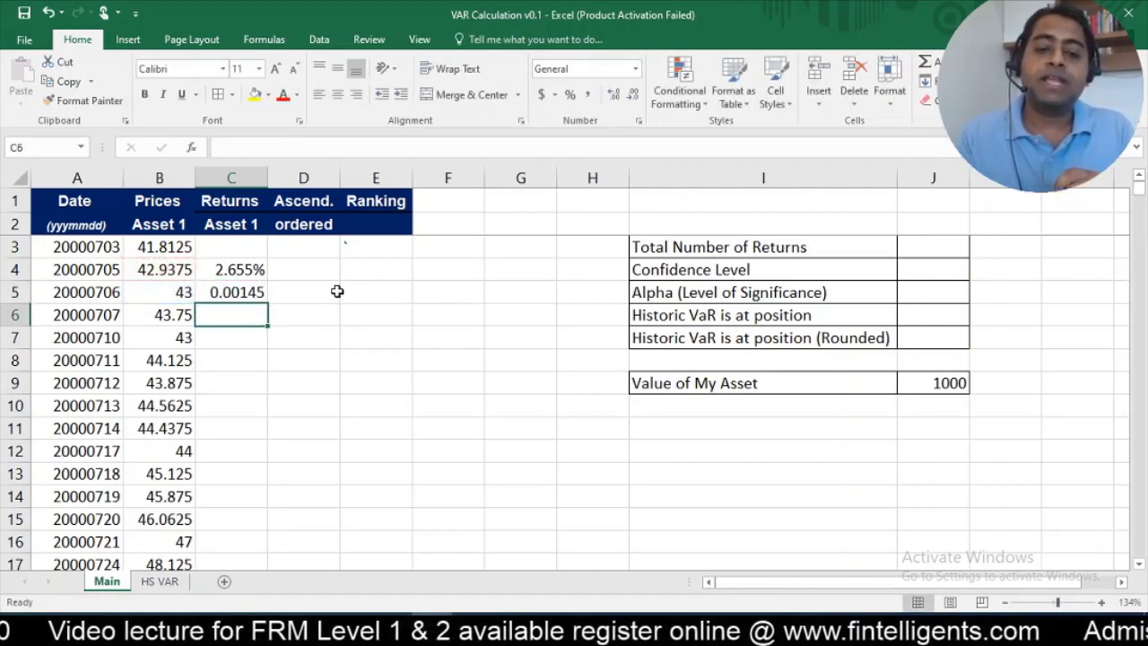
Step: Copy the percentage format of the return in C4 to C5 with Format Painter
left_click(238, 270)
left_click(103, 102)
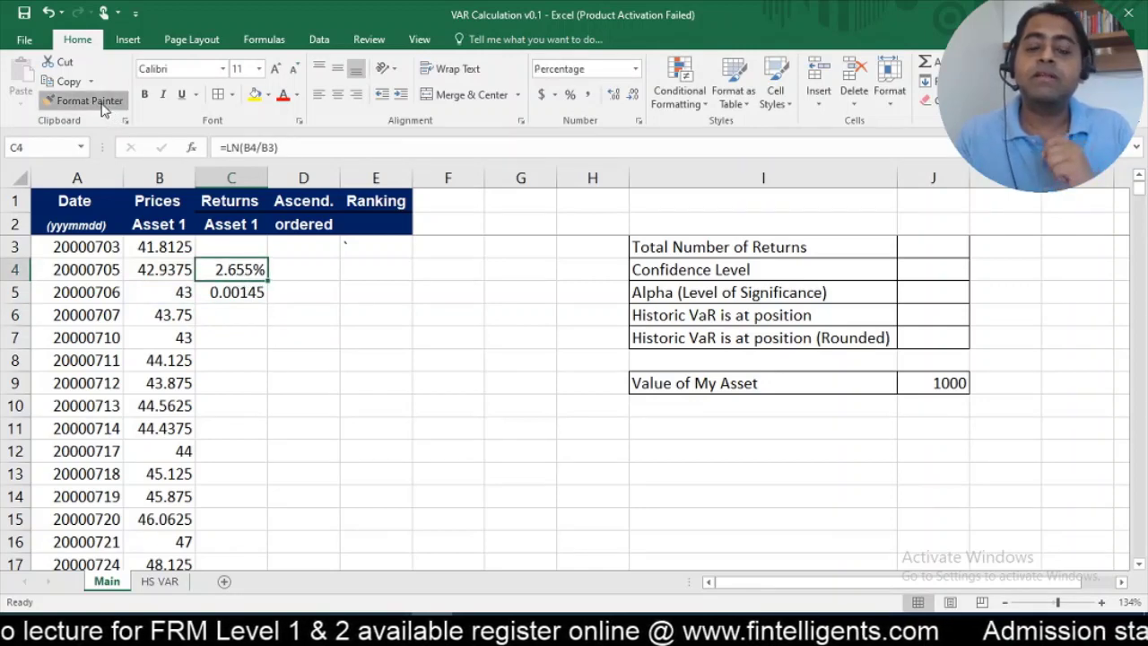
left_click(227, 292)
Step: Fill the log return formula from C5 down column C for all remaining Asset 1 prices
left_click_drag(258, 268, 264, 299)
left_click(263, 300)
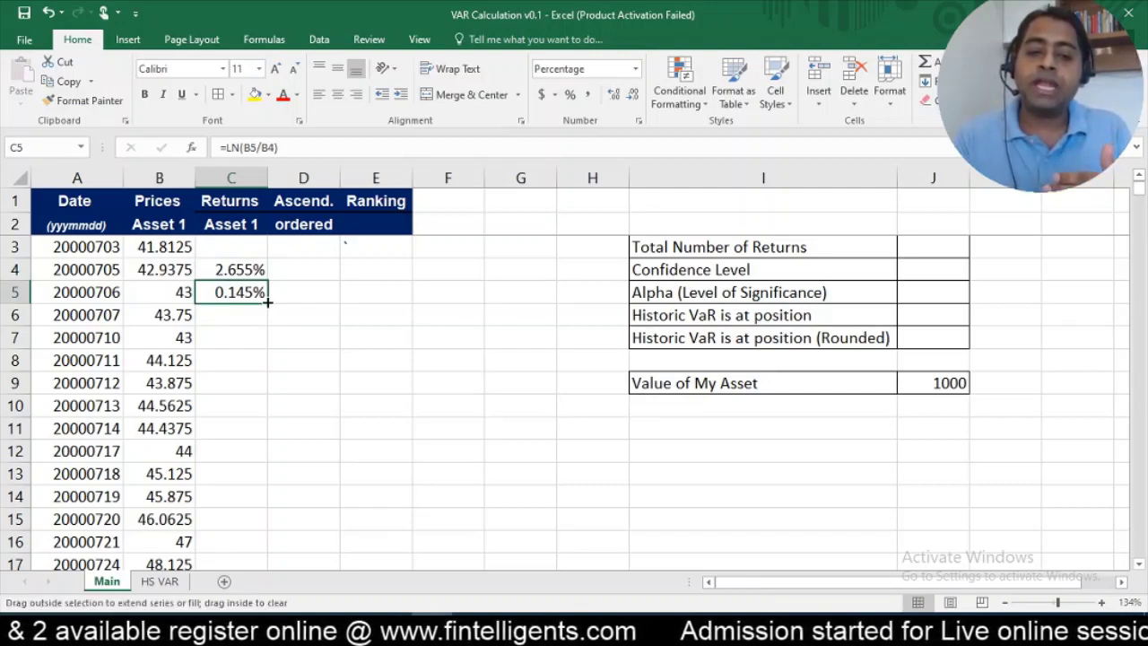
double_click(267, 303)
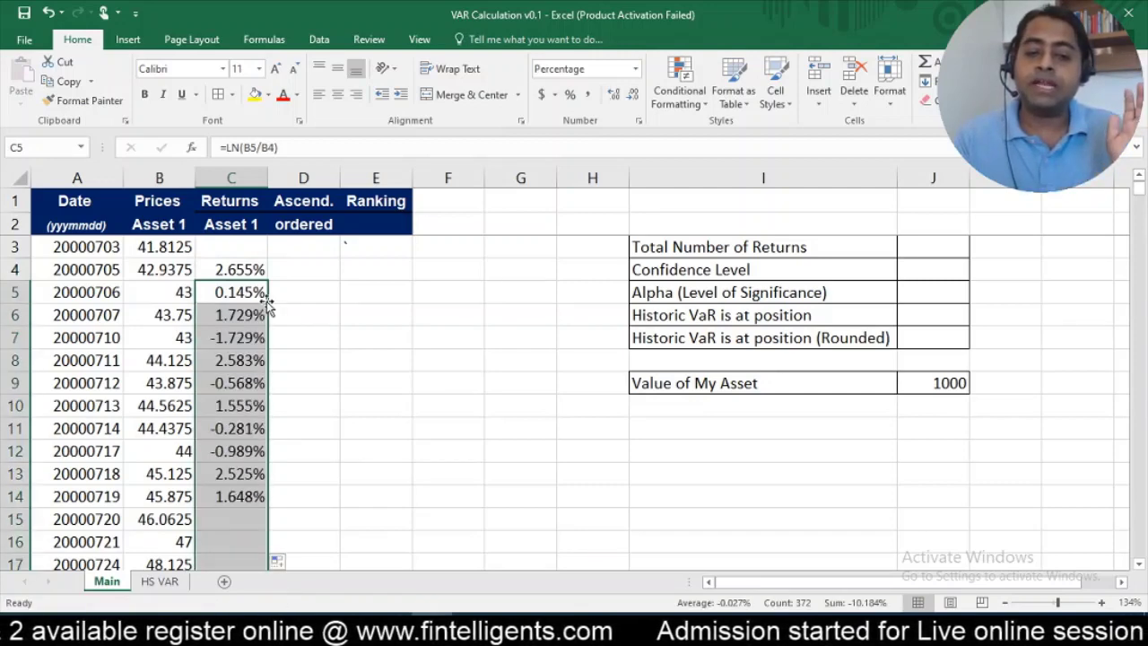
left_click(243, 177)
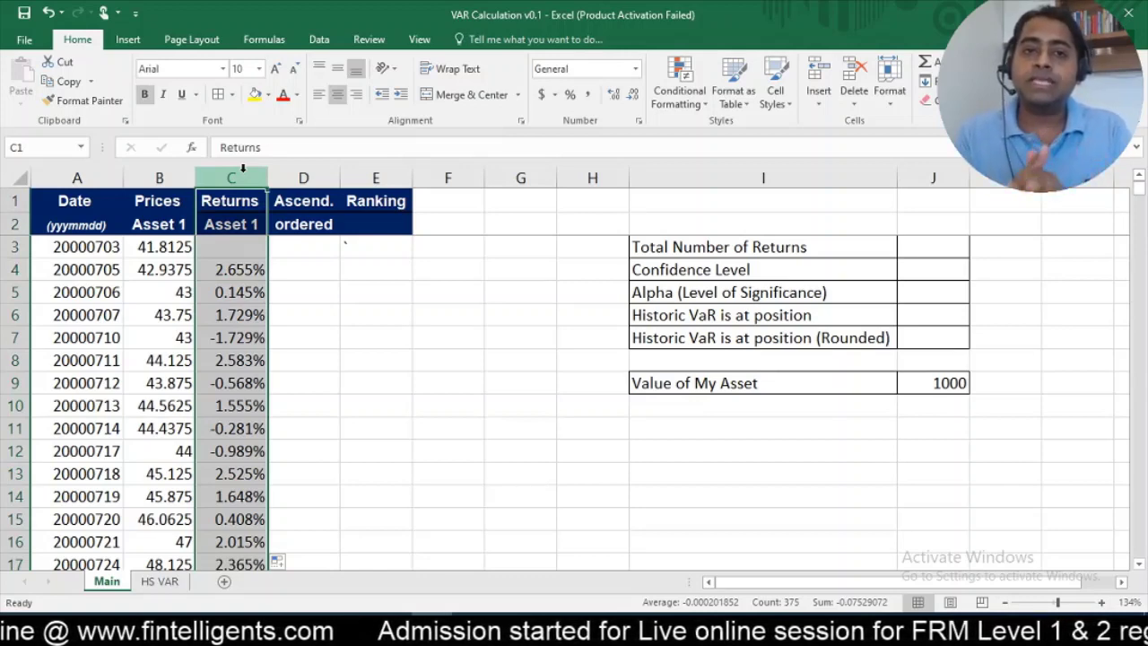
Step: Copy all the Asset 1 returns in column C, from C4 down to the last return in C376
left_click(240, 265)
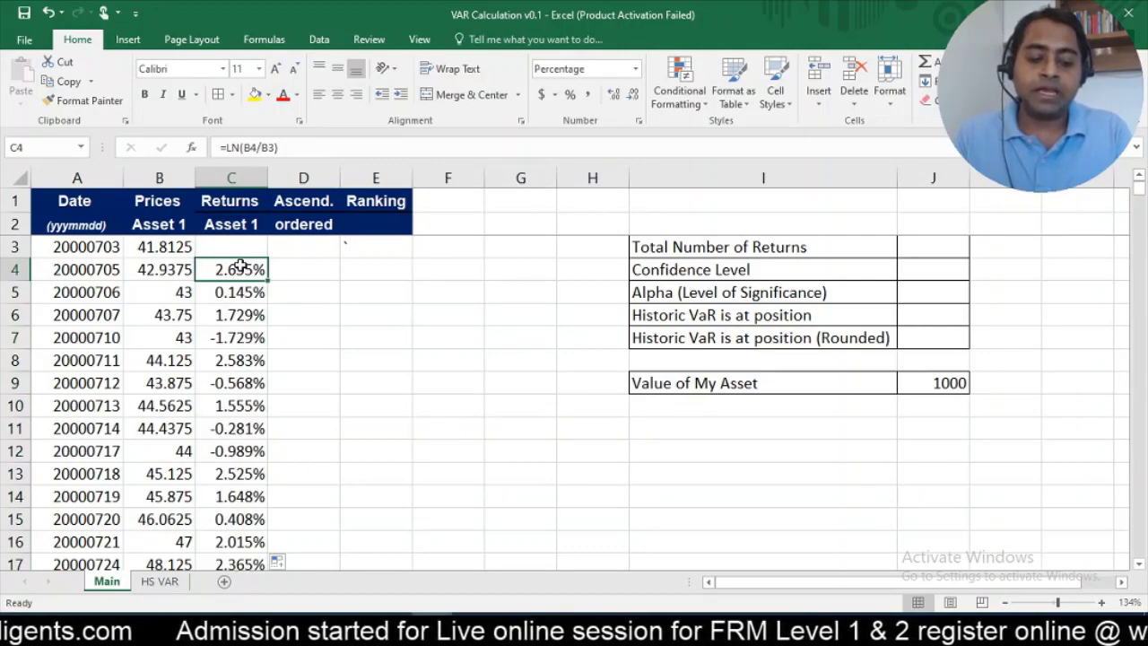
key("shift+Down")
key("shift+Down")
key("shift+Down")
key("shift+Down")
key("shift+Down")
key("shift+Down")
key("shift+Down")
key("shift+Down")
key("shift+Down")
key("shift+Down")
key("shift+Down")
key("shift+Down")
key("shift+Down")
key("shift+Down")
key("shift+Down")
key("shift+Down")
key("shift+Down")
key("shift+Down")
key("shift+Down")
key("shift+Down")
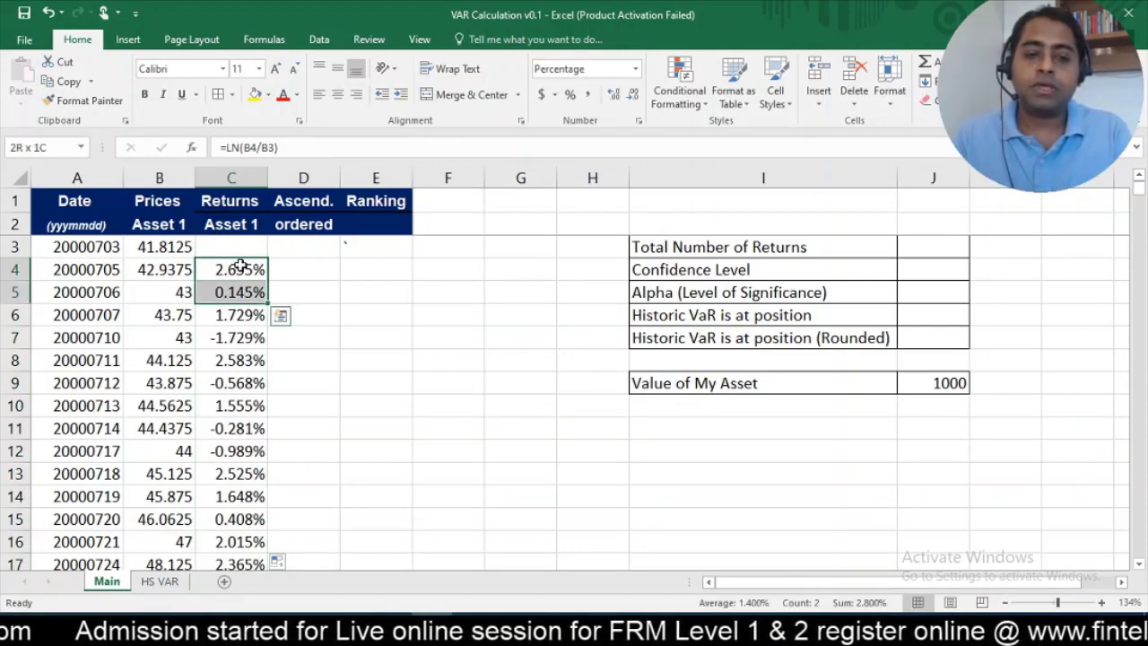
key("shift+Down")
key("shift+Down")
key("shift+Down")
key("shift+Down")
key("shift+Down")
key("shift+Down")
key("shift+Down")
key("shift+Down")
key("shift+Down")
key("shift+Down")
key("shift+Down")
key("shift+Down")
key("shift+Down")
key("shift+Down")
key("shift+Down")
key("shift+Down")
key("shift+Down")
key("shift+Down")
key("shift+Down")
key("shift+Down")
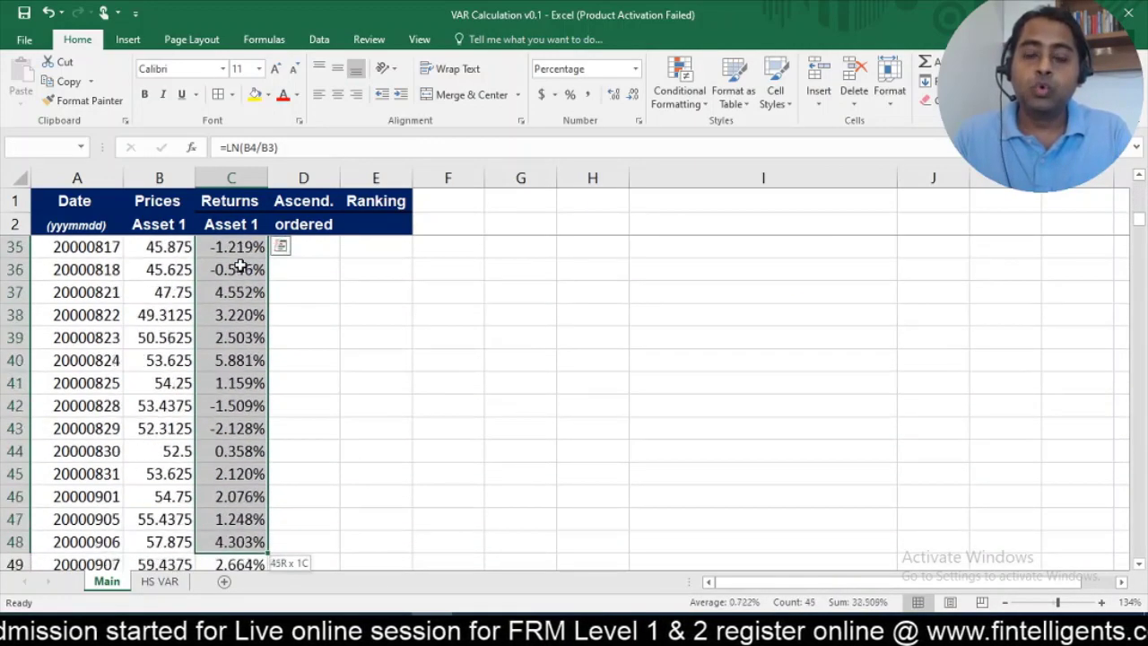
key("shift+Down")
key("shift+Down")
key("shift+Down")
key("shift+Down")
key("shift+Down")
key("shift+Down")
key("shift+Down")
key("shift+Down")
key("shift+Down")
key("shift+Down")
key("shift+Down")
key("shift+Down")
key("shift+Down")
key("shift+Down")
key("shift+Down")
key("shift+Down")
key("shift+Down")
key("shift+Down")
key("shift+Down")
key("shift+Down")
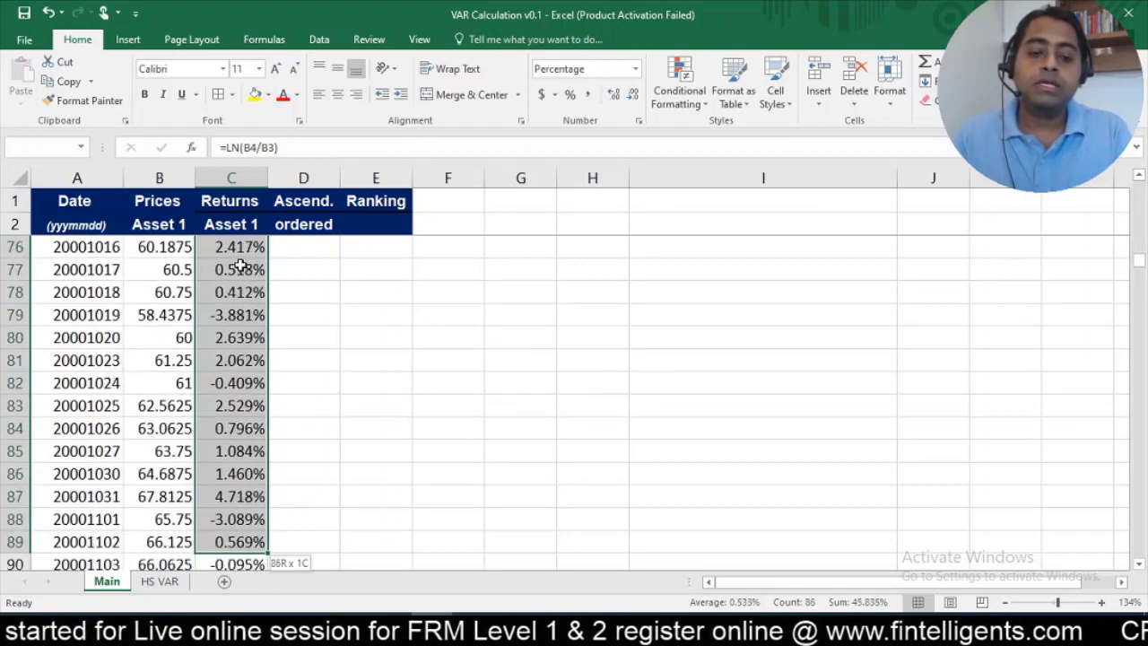
key("shift+Down")
key("shift+Down")
key("shift+Down")
key("shift+Down")
key("shift+Down")
key("shift+Down")
key("shift+Down")
key("shift+Down")
key("shift+Down")
key("shift+Down")
key("shift+Down")
key("shift+Down")
key("shift+Down")
key("shift+Down")
key("shift+Down")
key("shift+Down")
key("shift+Down")
key("shift+Down")
key("shift+Down")
key("shift+Down")
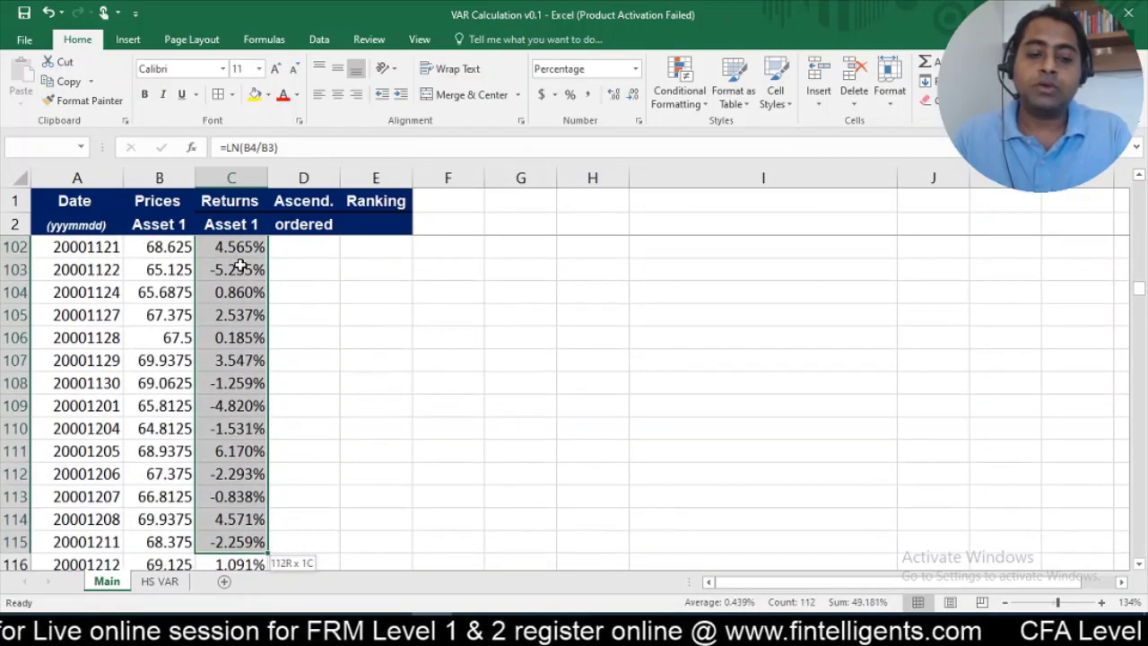
key("shift+Down")
key("shift+Down")
key("shift+Down")
key("shift+Down")
key("shift+Down")
key("shift+Down")
key("shift+Down")
key("shift+Down")
key("shift+Down")
key("shift+Down")
key("shift+Down")
key("shift+Down")
key("shift+Down")
key("shift+Down")
key("shift+Down")
key("shift+Down")
key("shift+Down")
key("shift+Down")
key("shift+Down")
key("shift+Down")
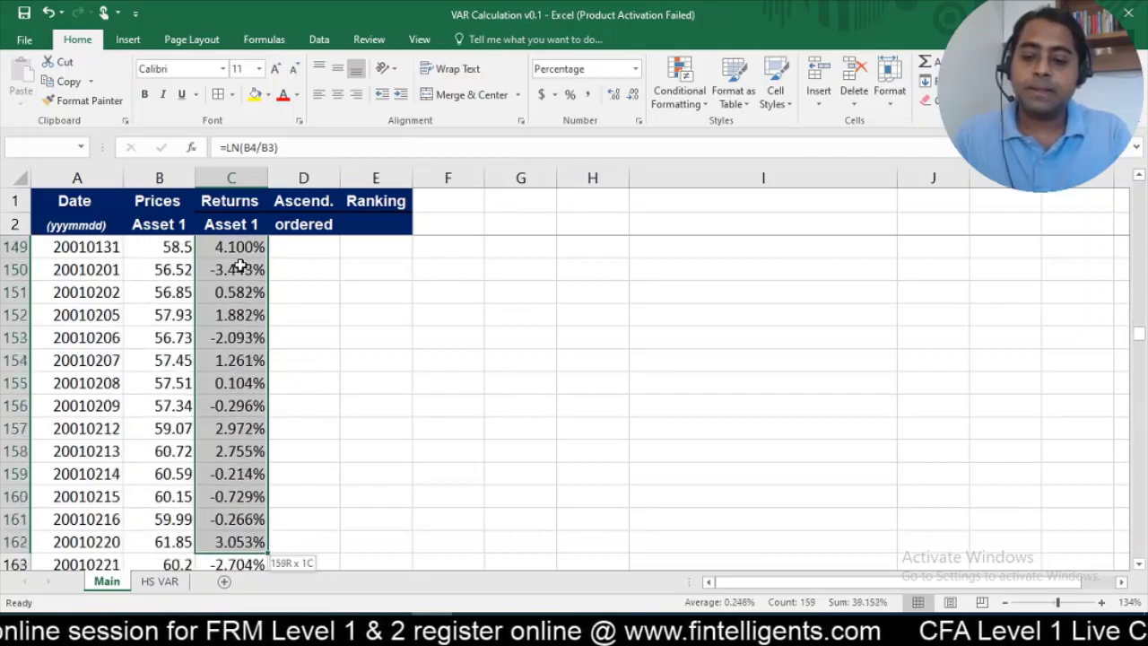
key("shift+Down")
key("shift+Down")
key("shift+Down")
key("shift+Down")
key("shift+Down")
key("shift+Down")
key("shift+Down")
key("shift+Down")
key("shift+Down")
key("shift+Down")
key("shift+Down")
key("shift+Down")
key("shift+Down")
key("shift+Down")
key("shift+Down")
key("shift+Down")
key("shift+Down")
key("shift+Down")
key("shift+Down")
key("shift+Down")
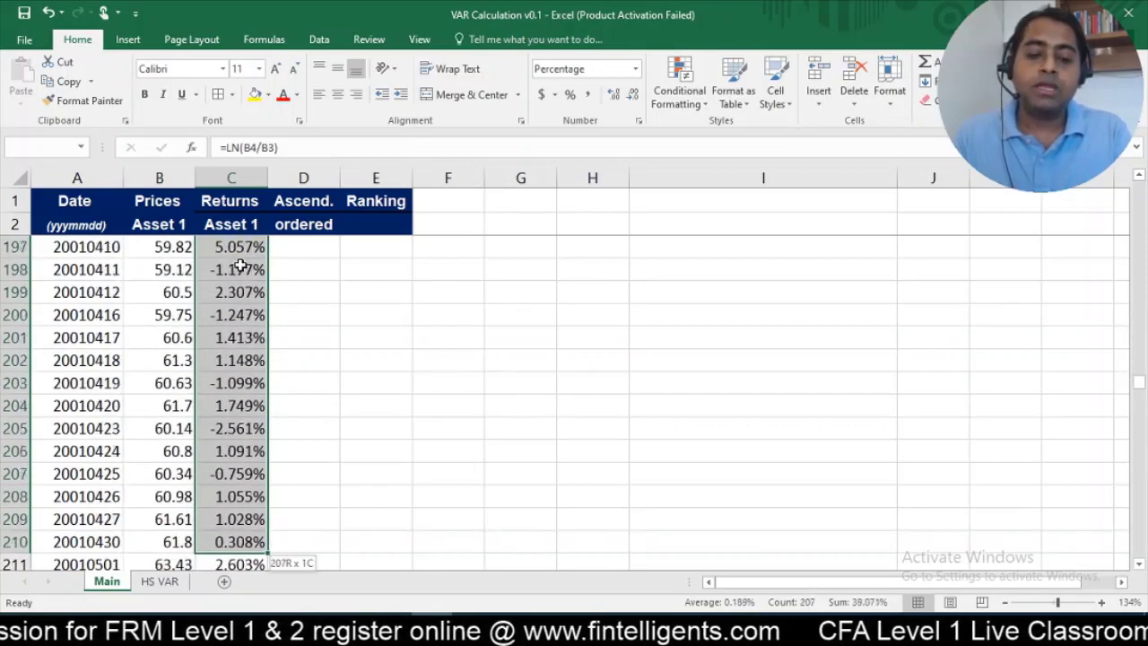
key("shift+Down")
key("shift+Down")
key("shift+Down")
key("shift+Down")
key("shift+Down")
key("shift+Down")
key("shift+Down")
key("shift+Down")
key("shift+Down")
key("shift+Down")
key("shift+Down")
key("shift+Down")
key("shift+Down")
key("shift+Down")
key("shift+Down")
key("shift+Down")
key("shift+Down")
key("shift+Down")
key("shift+Down")
key("shift+Down")
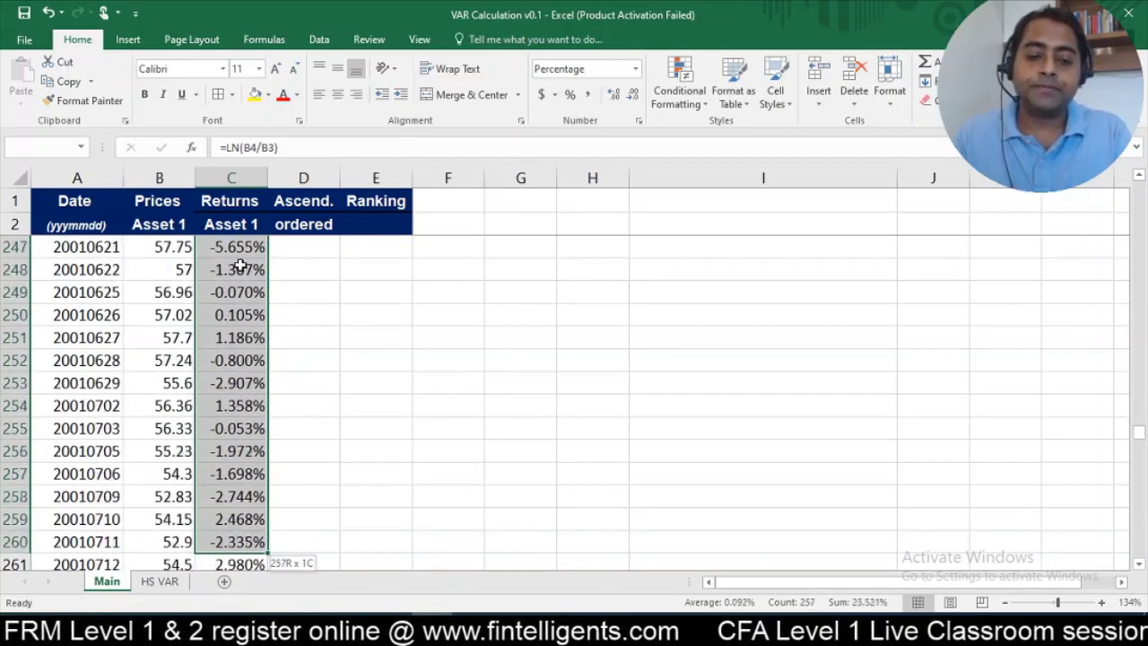
key("shift+Down")
key("shift+Down")
key("shift+Down")
key("shift+Down")
key("shift+Down")
key("shift+Down")
key("shift+Down")
key("shift+Down")
key("shift+Down")
key("shift+Down")
key("shift+Down")
key("shift+Down")
key("ctrl+shift+Down")
key("ctrl+shift+Down")
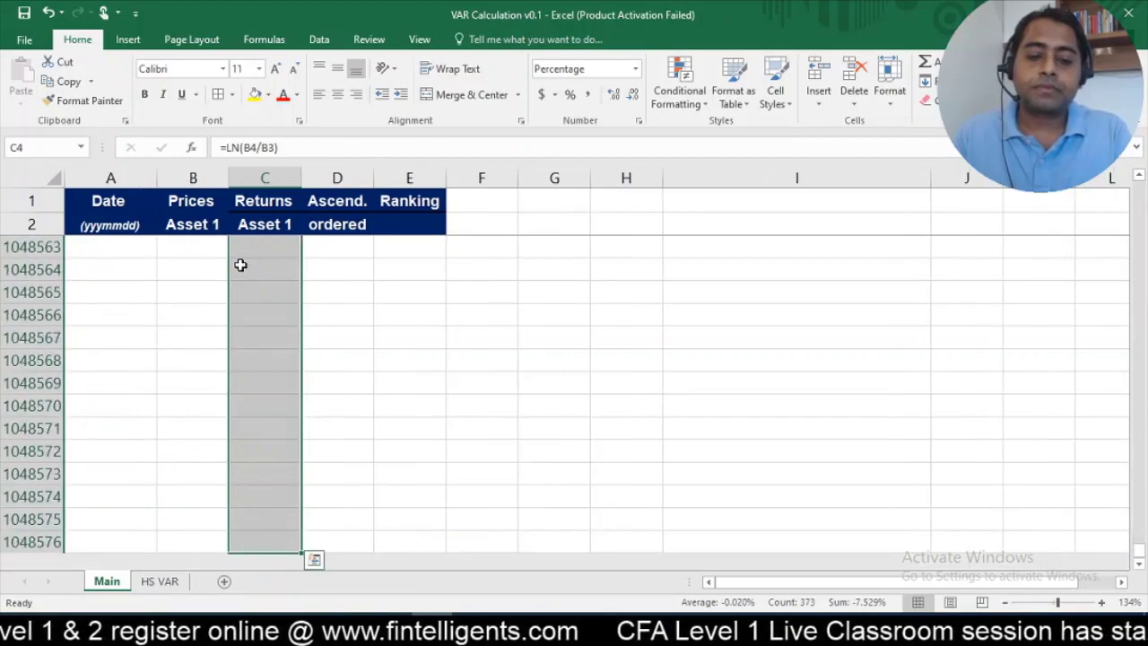
key("ctrl+shift+Up")
key("ctrl+c")
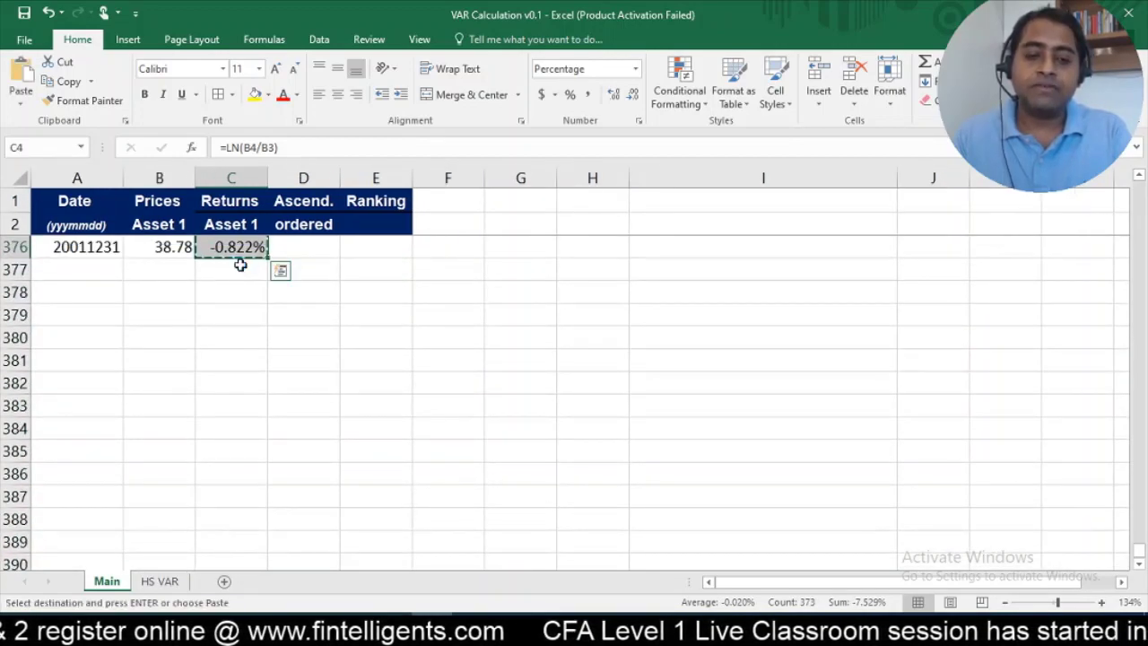
Step: Paste the copied Asset 1 returns as values into the Ascend. ordered column, starting at D4
left_click(315, 254)
key("ctrl+Up")
key("Down")
key("Down")
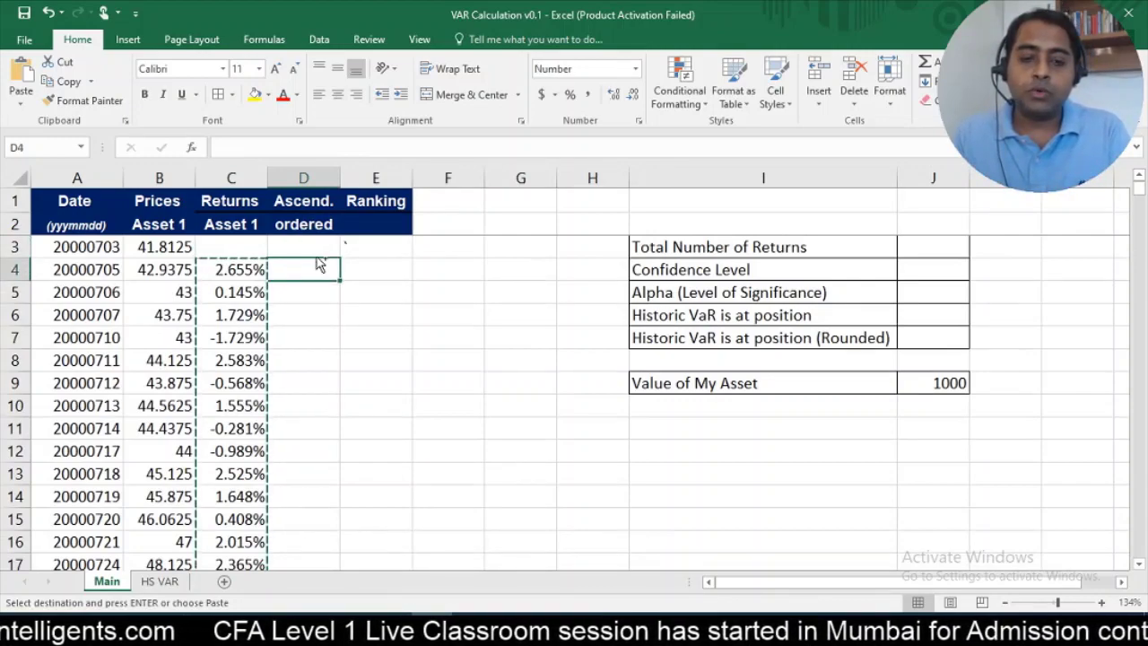
key("ctrl+shift+Down")
key("ctrl+v")
key("ctrl+alt+v")
key("v")
key("Return")
key("Left")
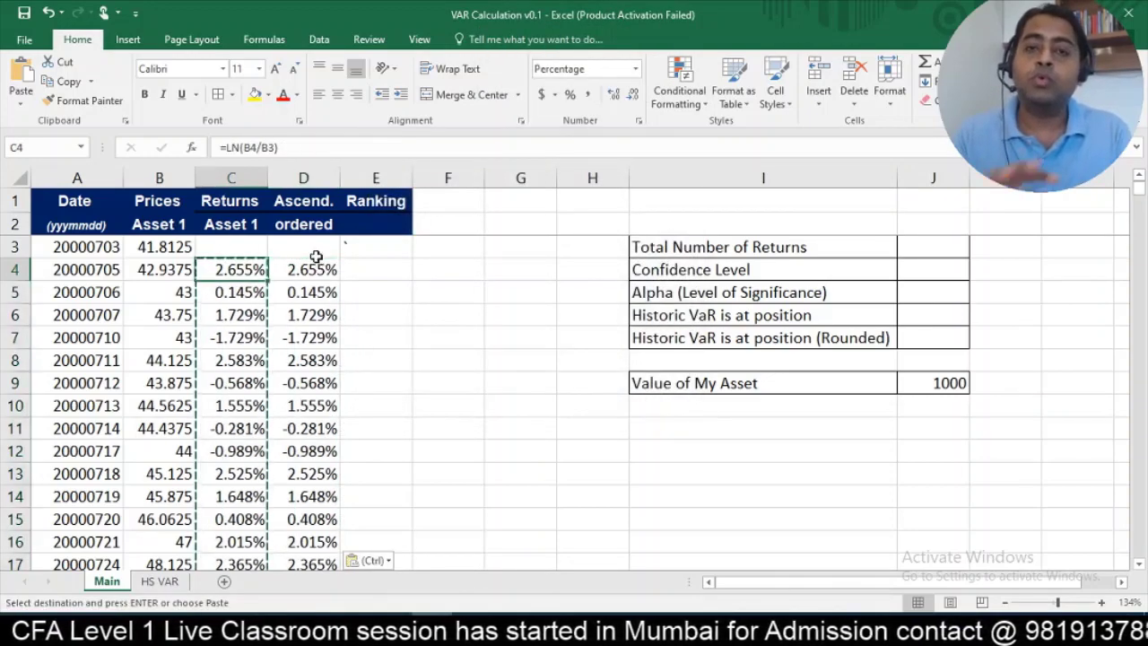
Step: Sort the pasted returns in D4:D376 in ascending order, continuing with the current selection only
left_click(318, 267)
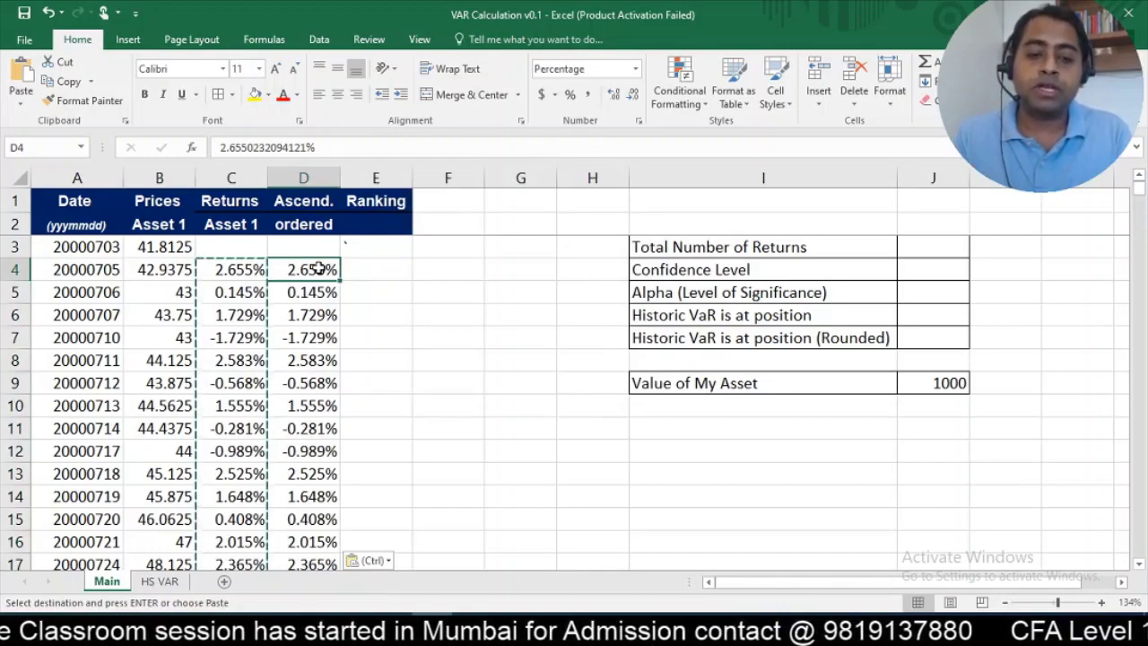
key("ctrl+shift+Down")
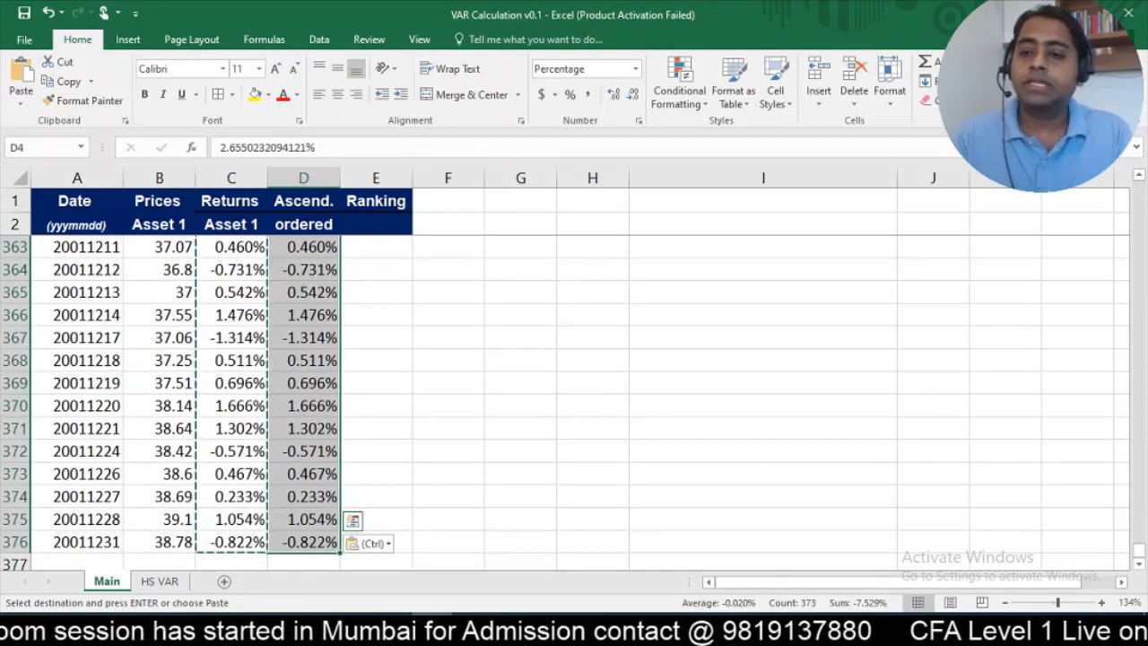
left_click(1098, 89)
left_click(1059, 132)
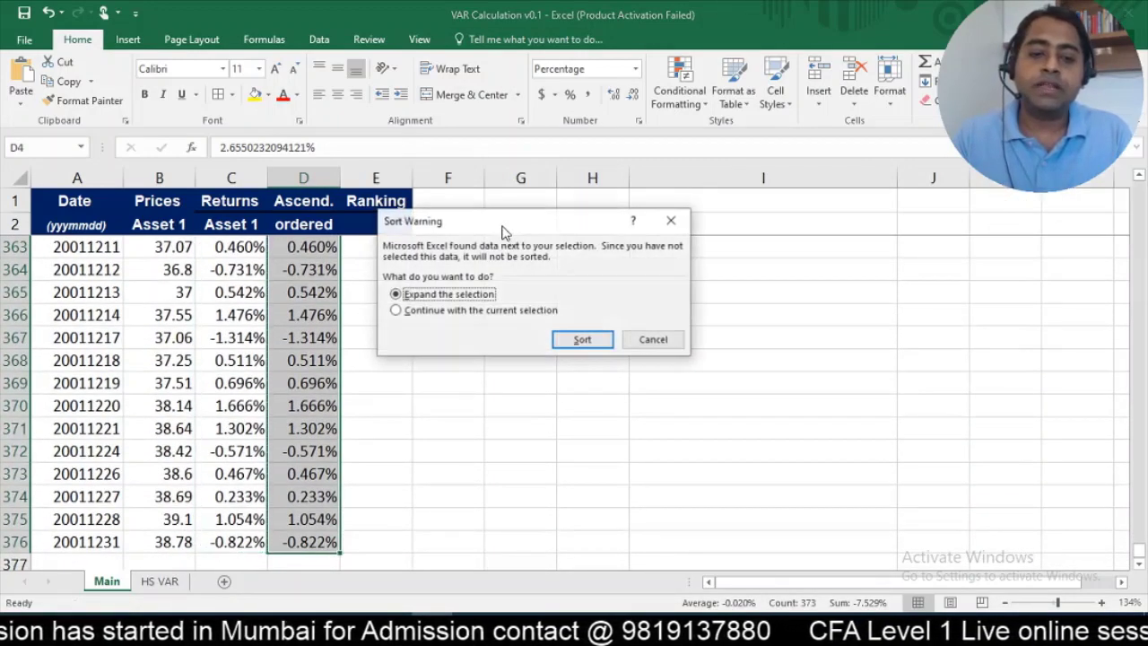
left_click(512, 314)
left_click(582, 339)
left_click(308, 321)
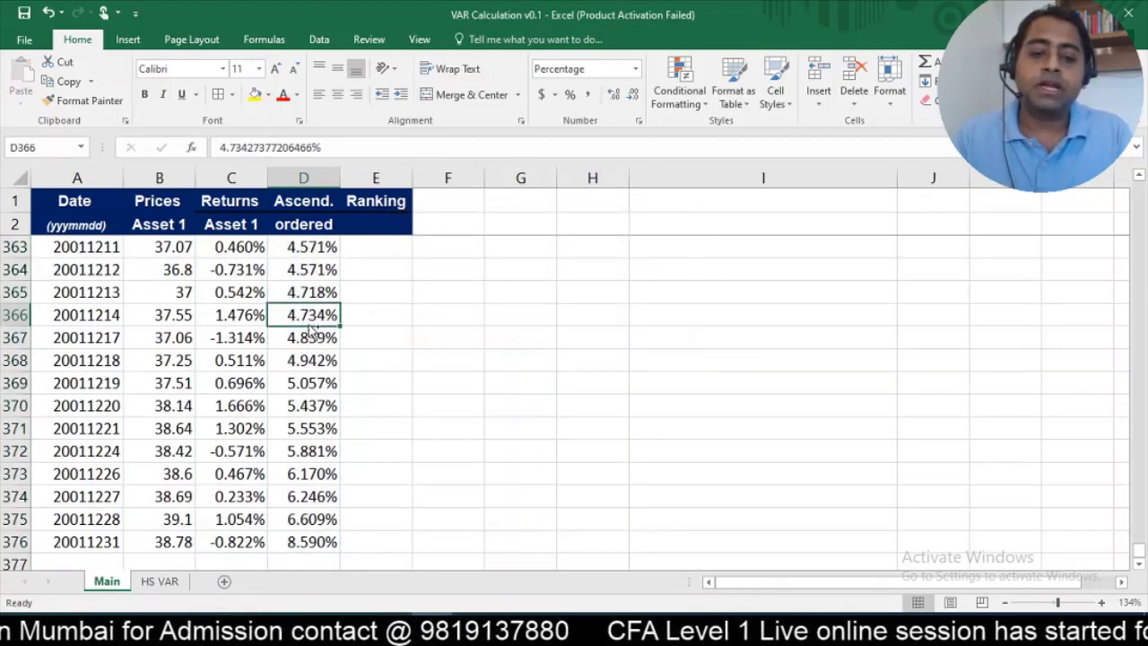
key("ctrl+Up")
key("Up")
key("Up")
key("Down")
key("Down")
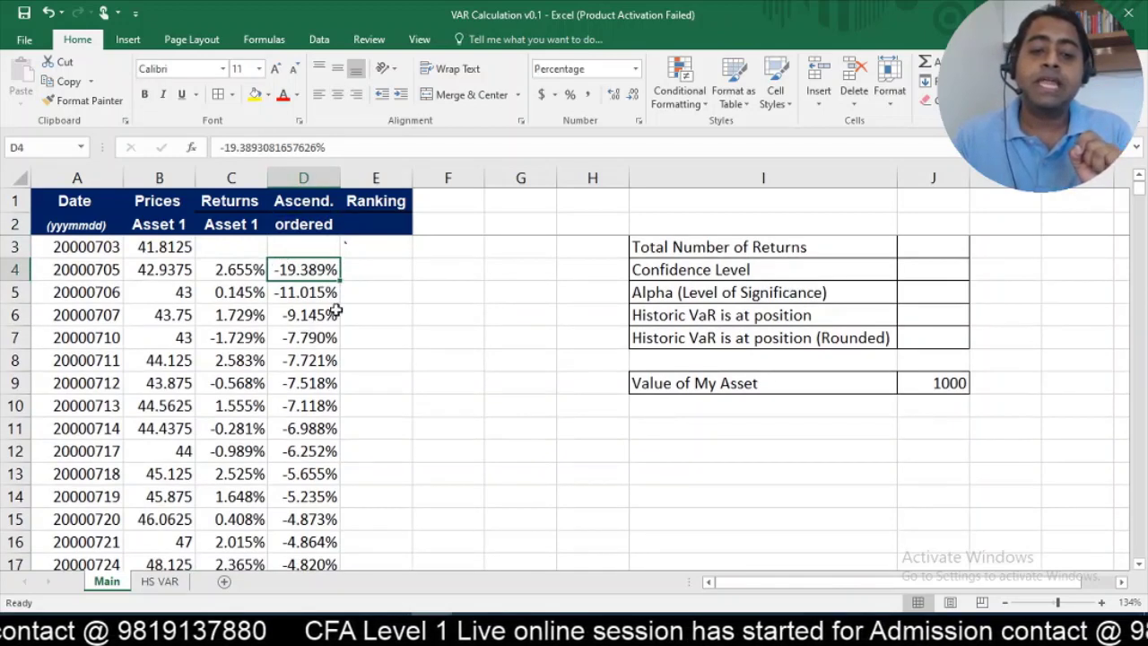
Step: Enter the first three ranks 1, 2 and 3 in E4:E6 of the Ranking column
left_click(397, 266)
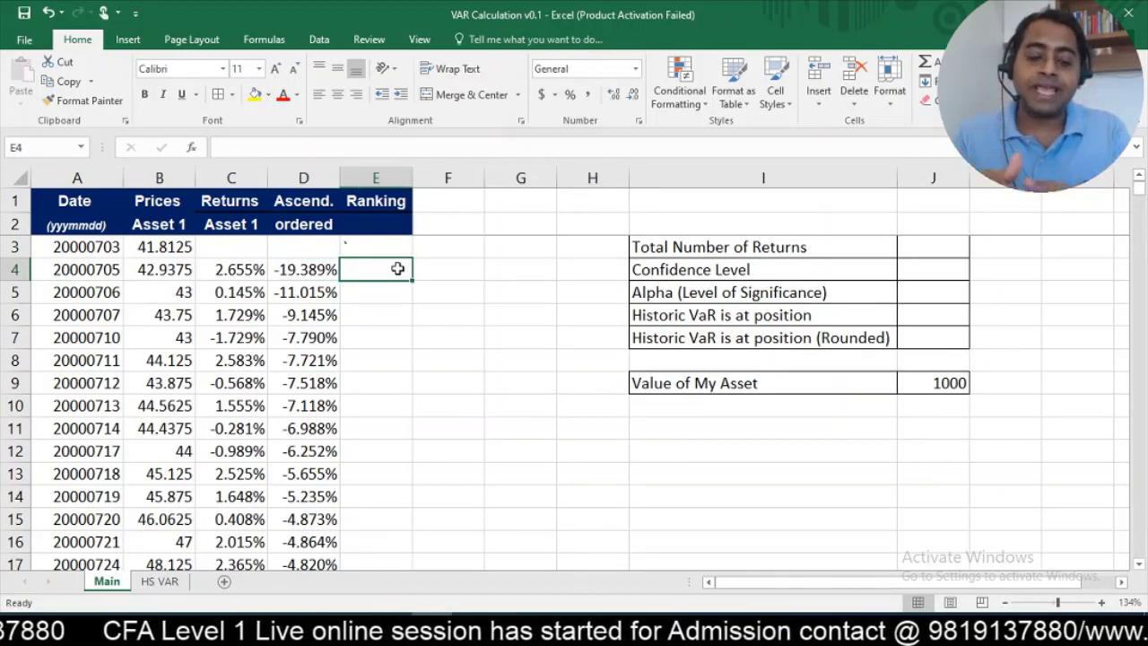
type("1")
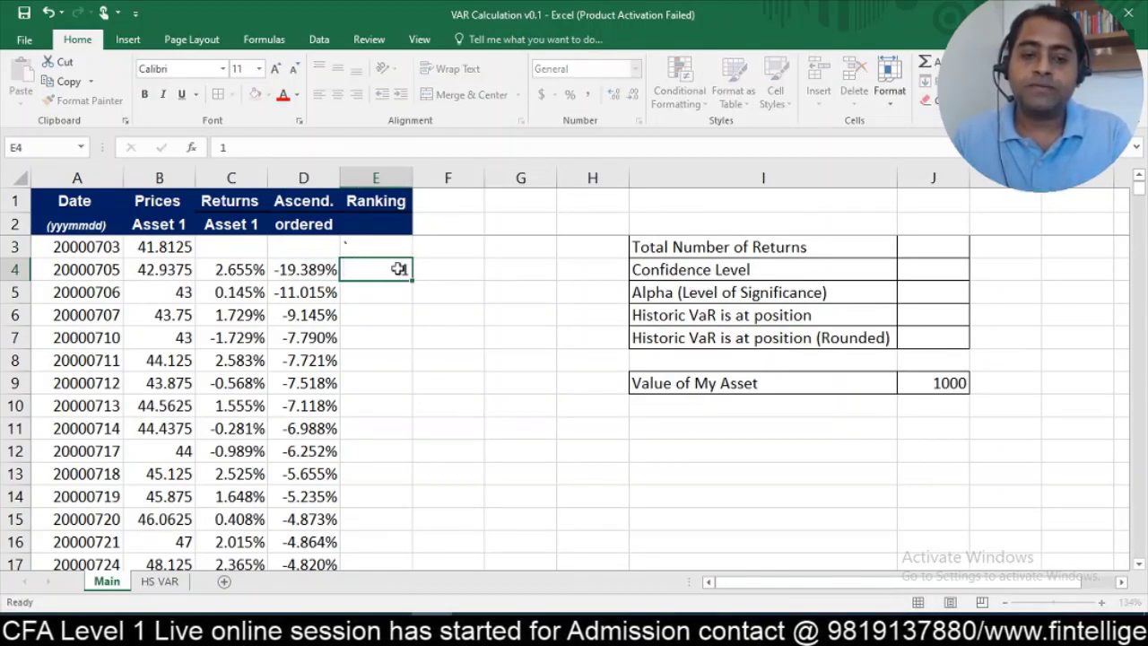
key("Return")
type("2")
key("Return")
type("3")
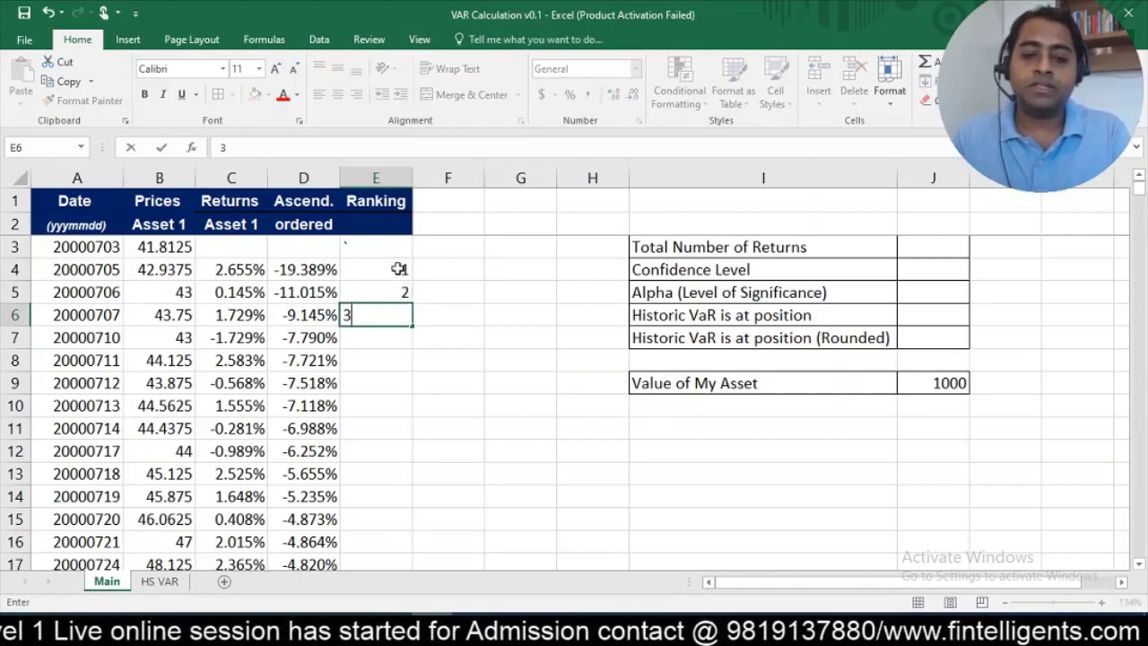
key("Return")
Step: Fill the ranking series from E4:E6 down column E to the last return in row 376
left_click_drag(398, 269, 405, 314)
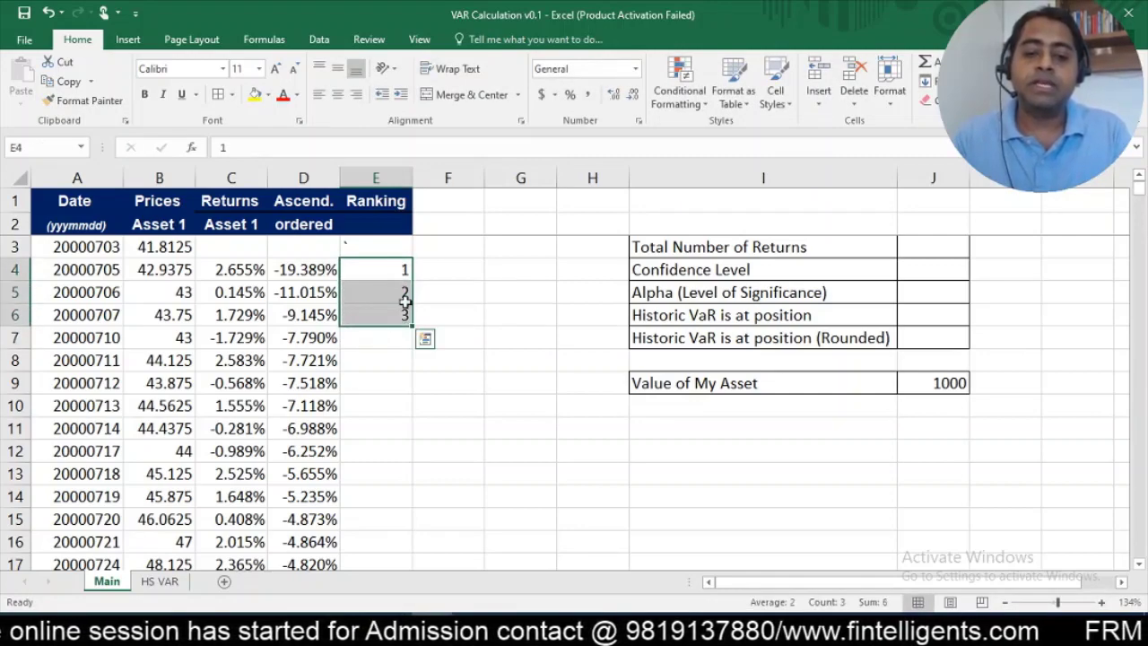
double_click(412, 325)
left_click(382, 404)
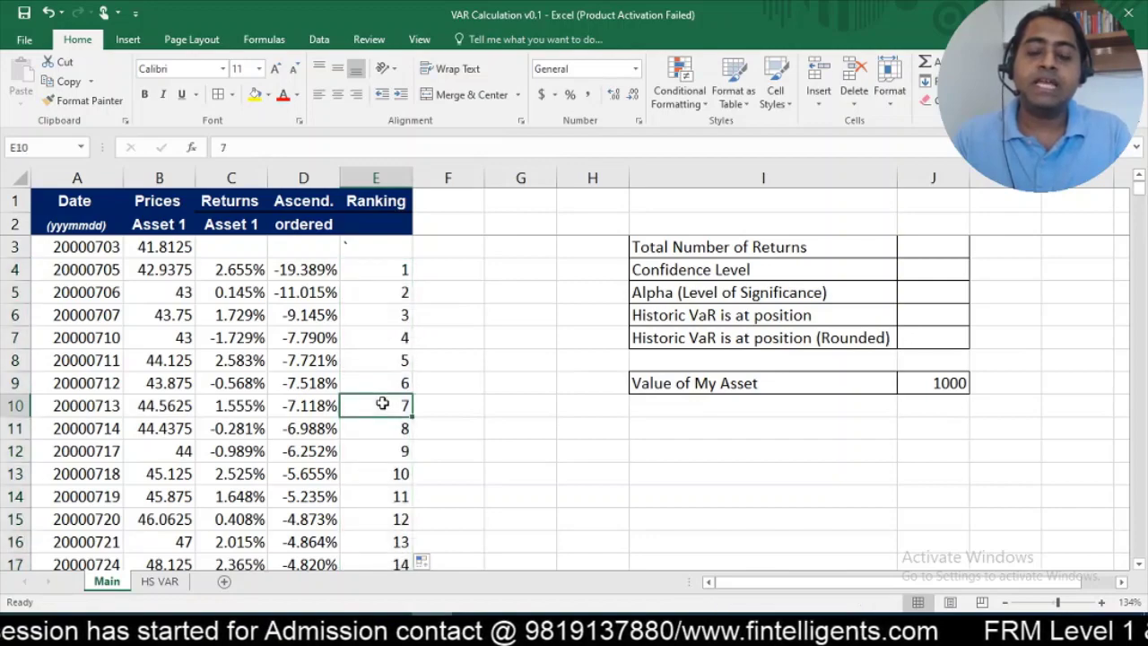
key("ctrl+Down")
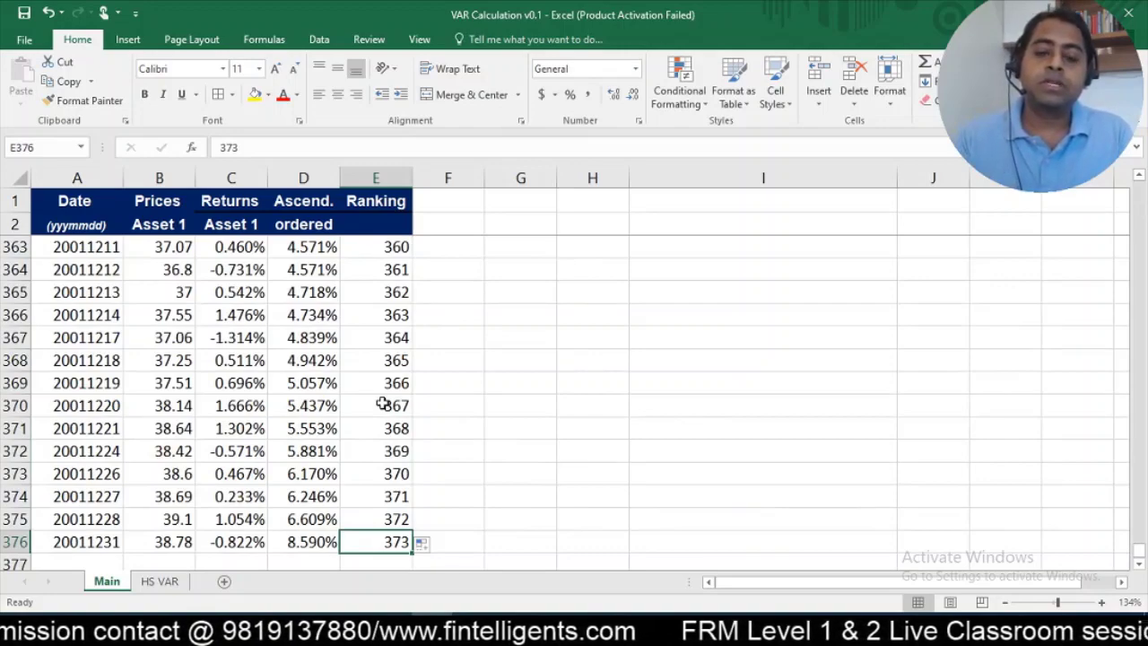
key("Up")
key("Up")
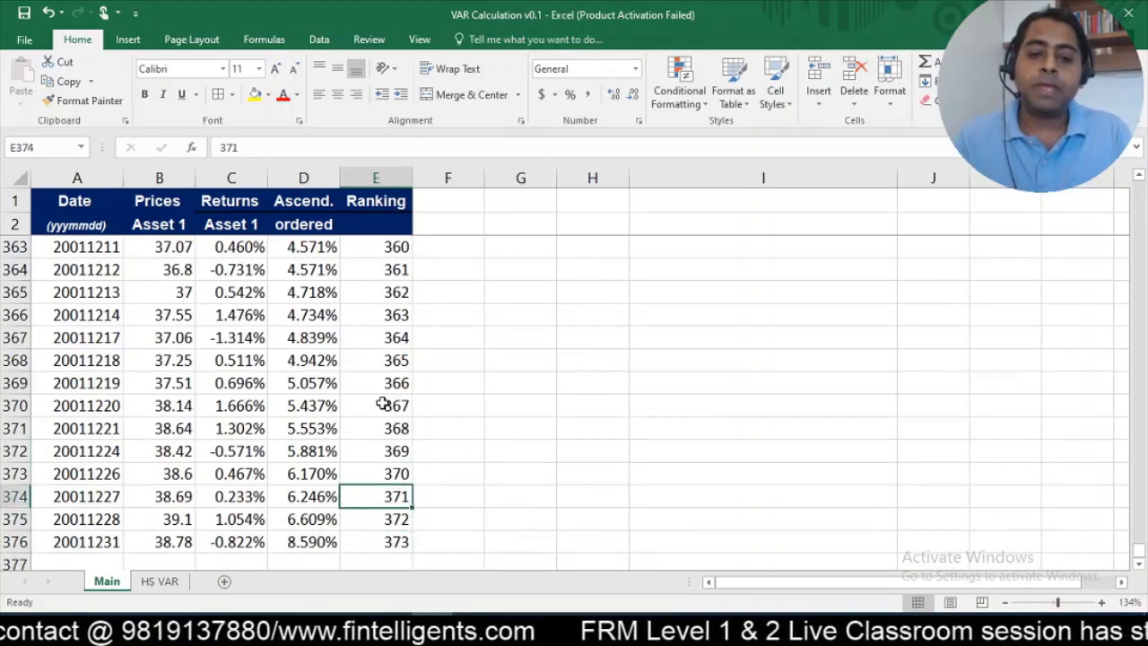
key("ctrl+Up")
key("Up")
type("`")
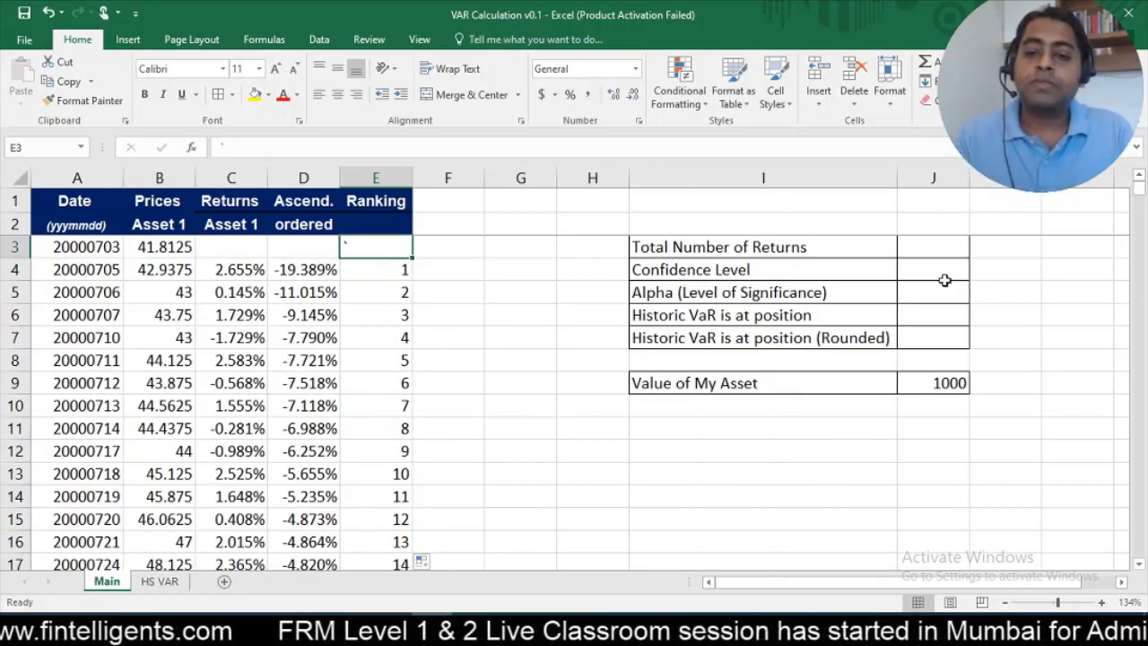
Step: Set the Confidence Level in J4 to 95% and calculate Alpha in J5 with =1-J4
left_click(938, 265)
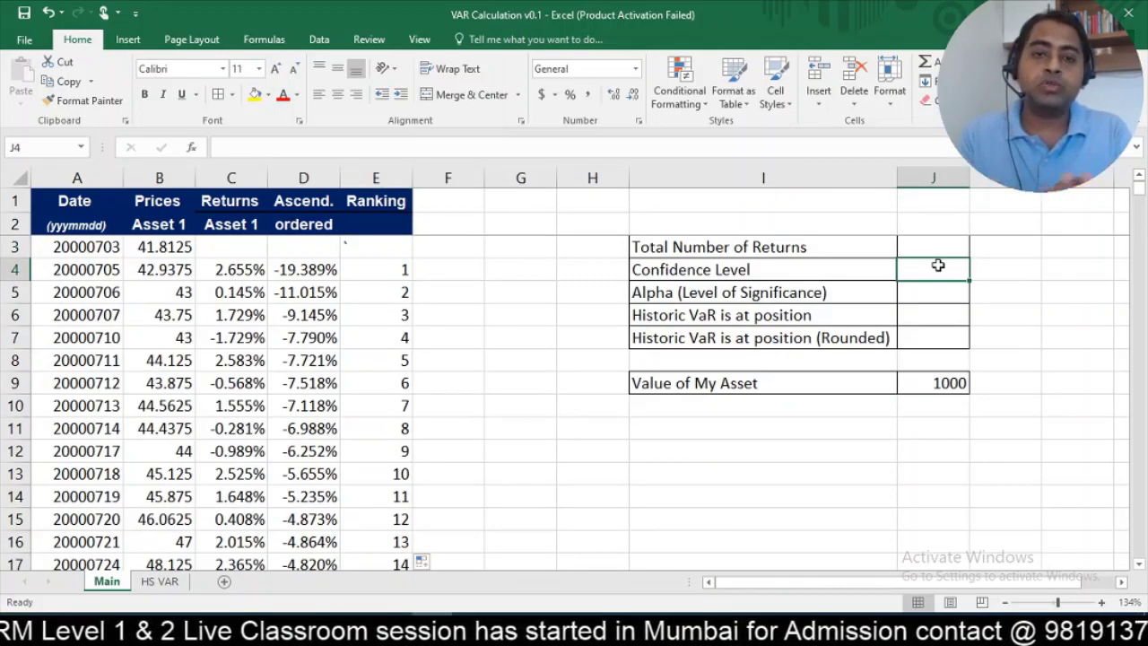
type("95%")
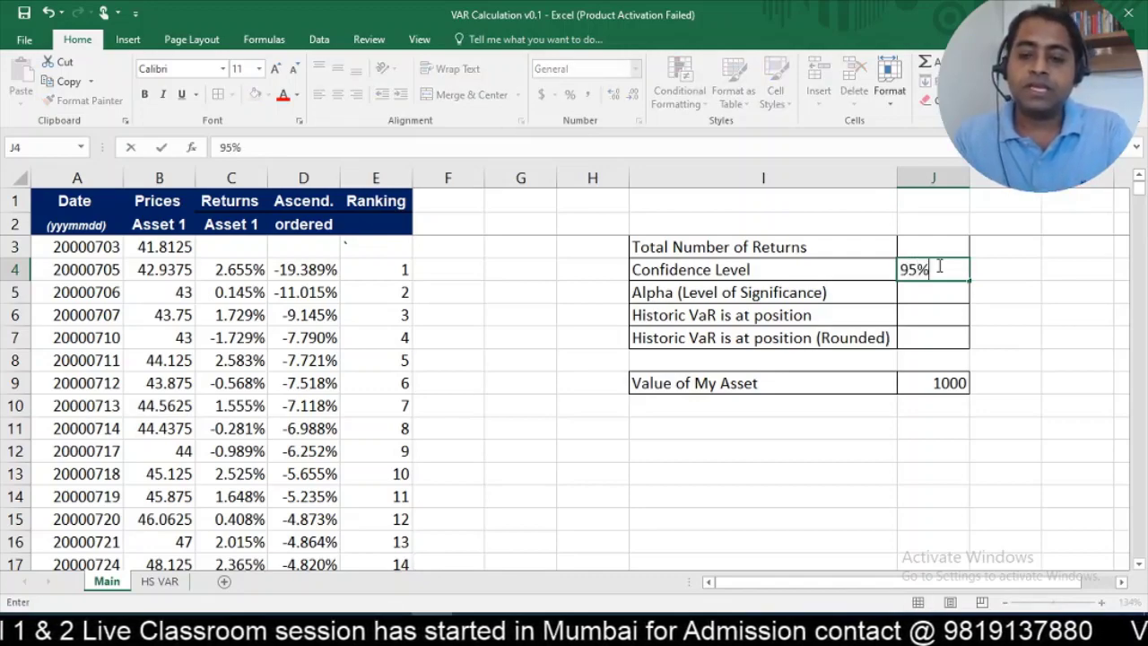
key("Return")
key("Left")
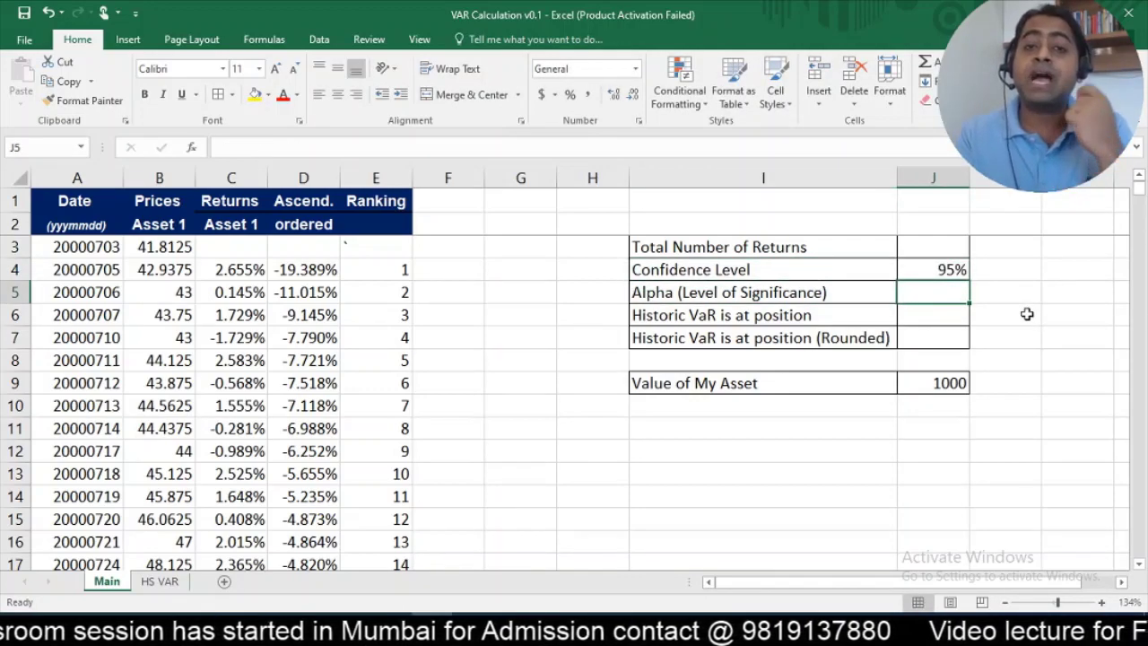
type("=1-J4")
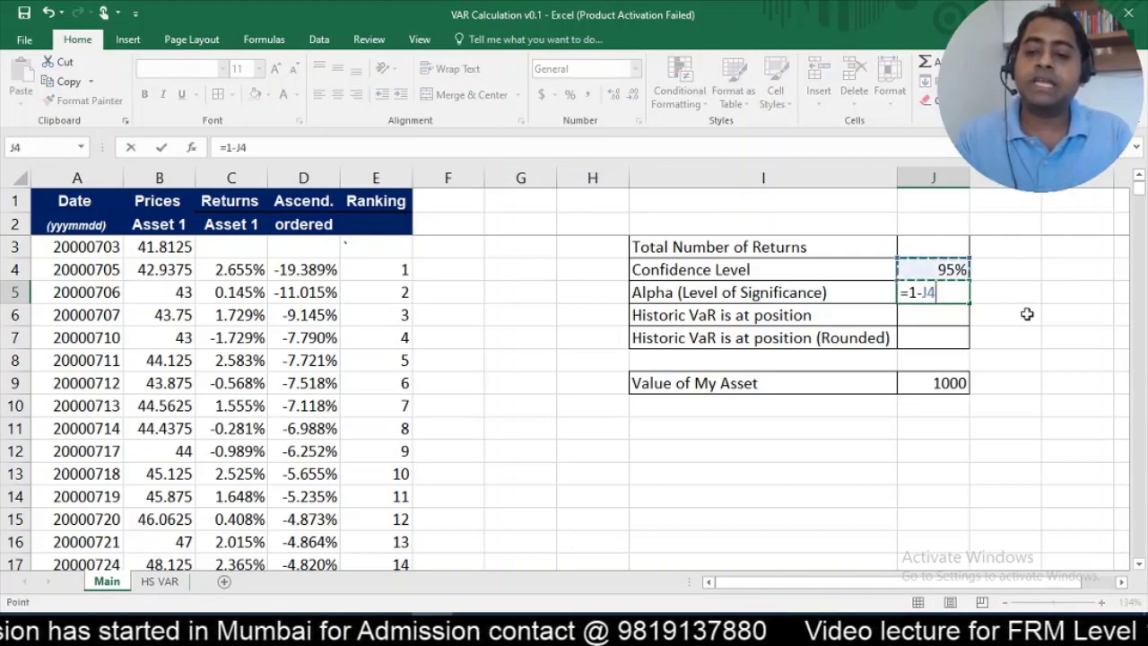
key("Return")
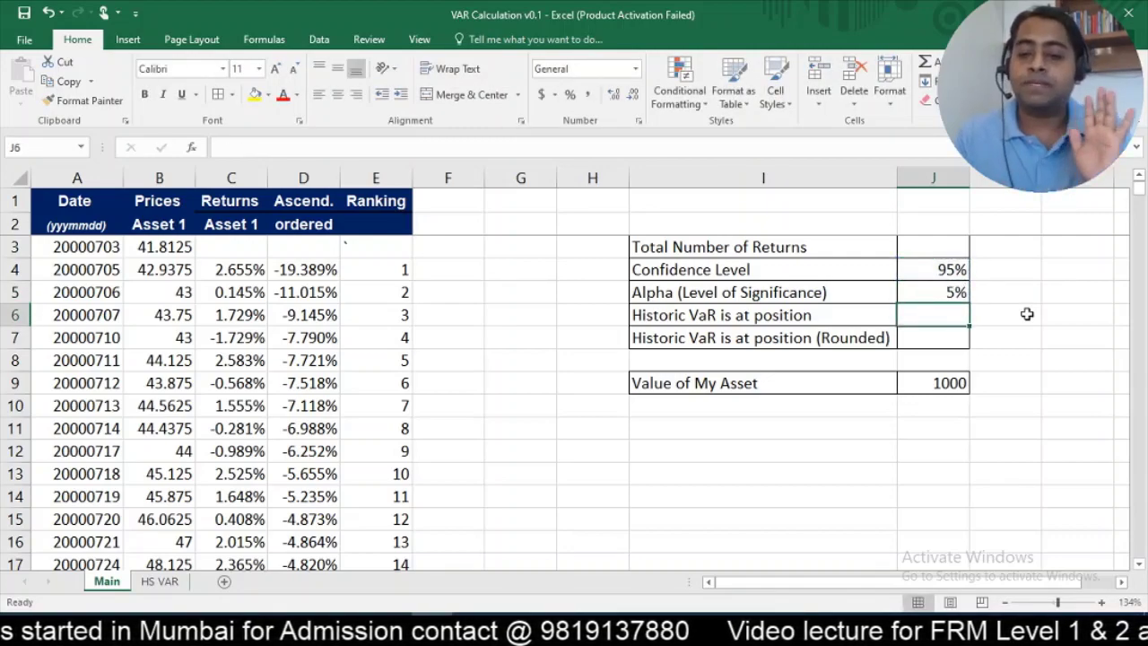
Step: Calculate the Total Number of Returns in J3 with the formula =COUNT(D4:D376)
left_click(935, 247)
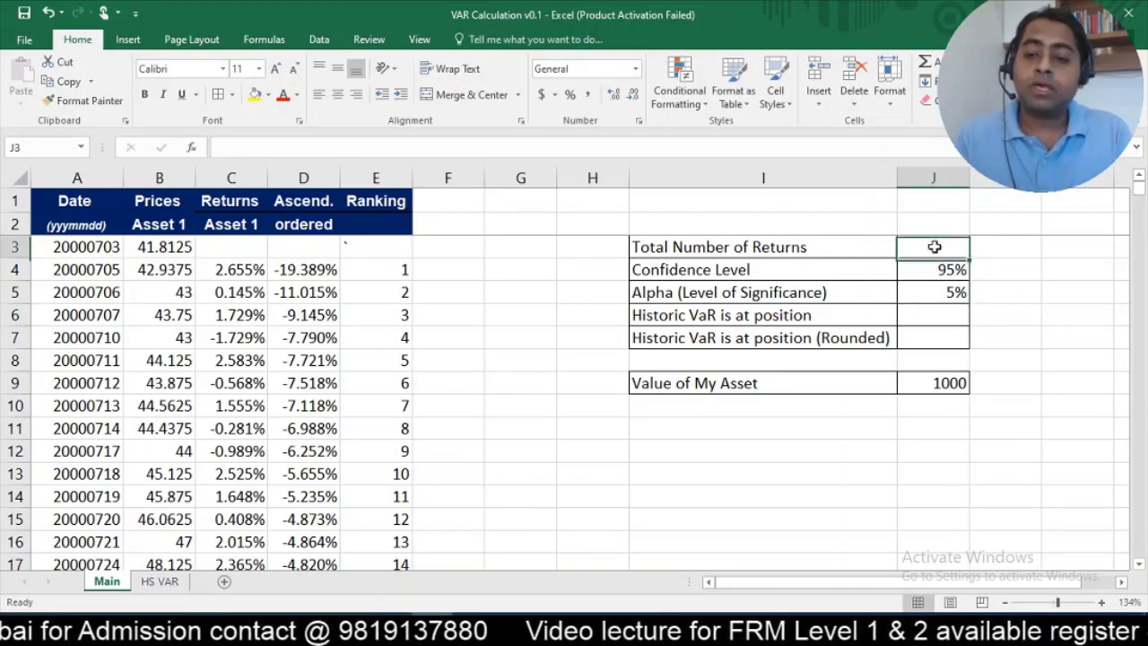
type("=coun")
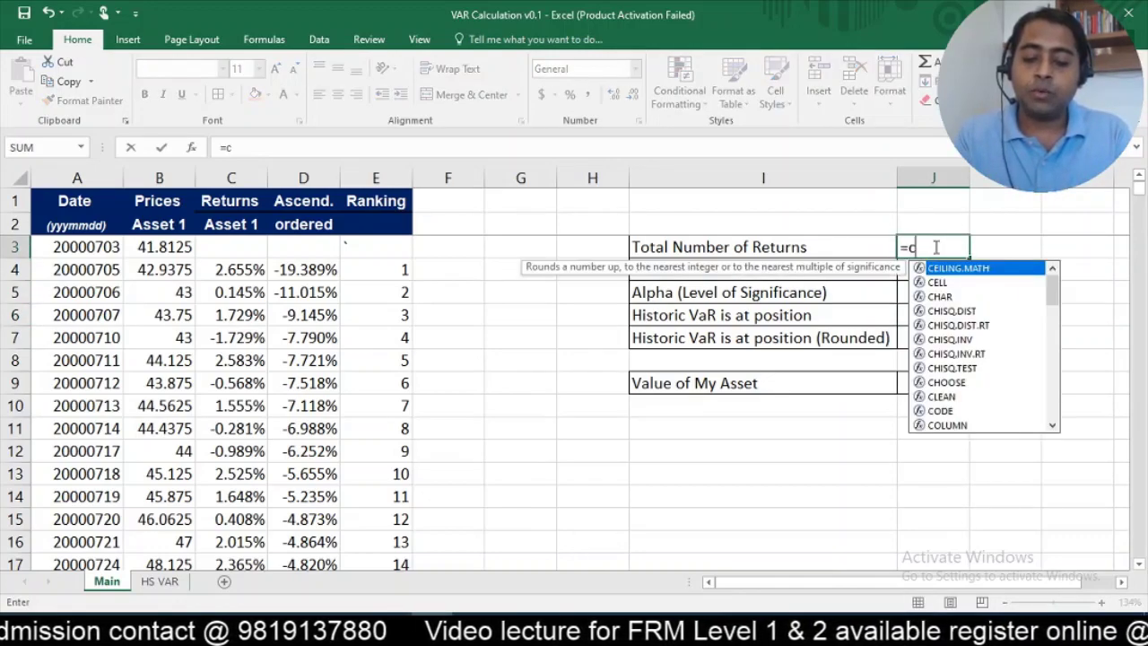
key("Tab")
key("Left")
key("Left")
key("Left")
key("Left")
key("Left")
key("Left")
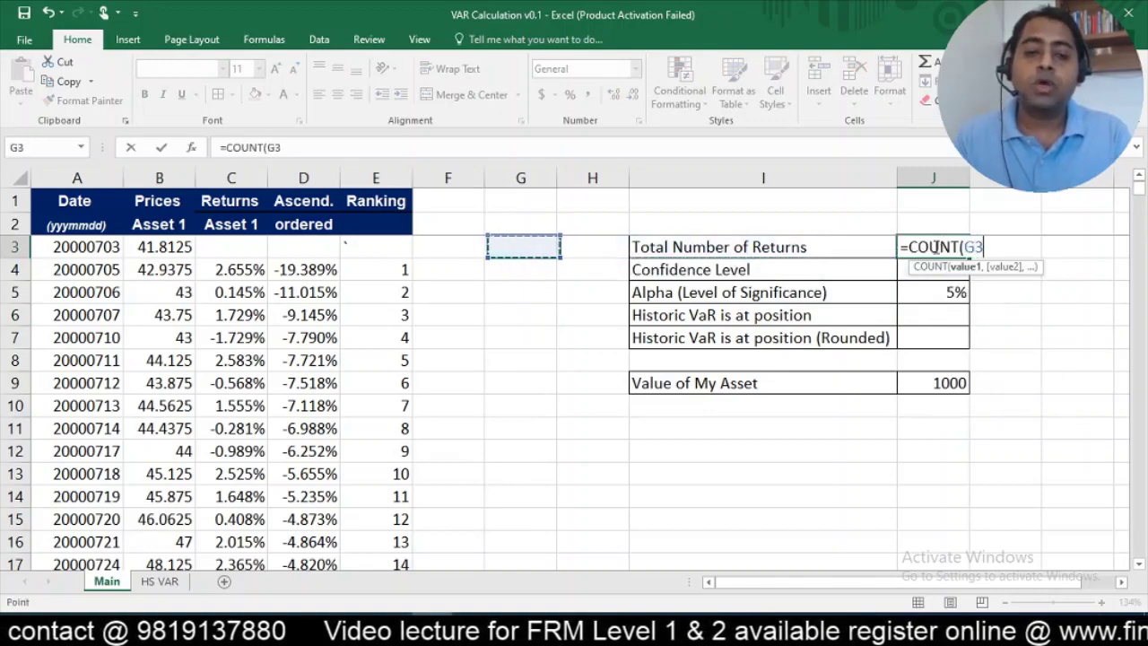
key("Down")
key("ctrl+shift+Down")
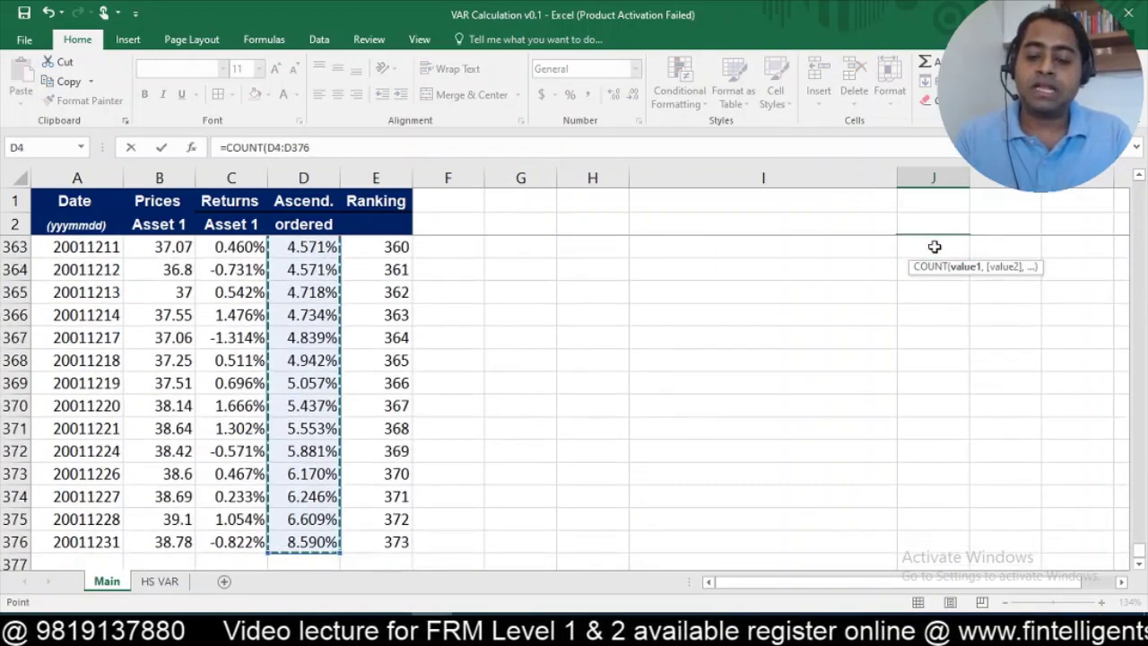
type(")")
key("Return")
left_click(937, 246)
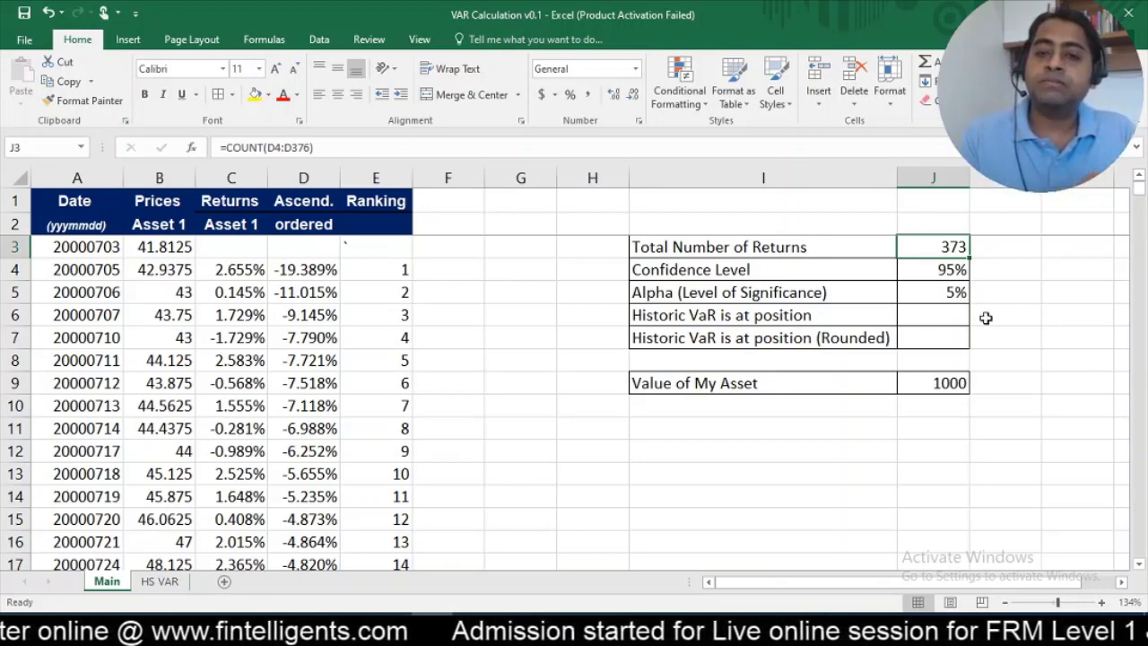
Step: Calculate the historic VaR position in J6 with the formula =J5*J3
left_click(943, 312)
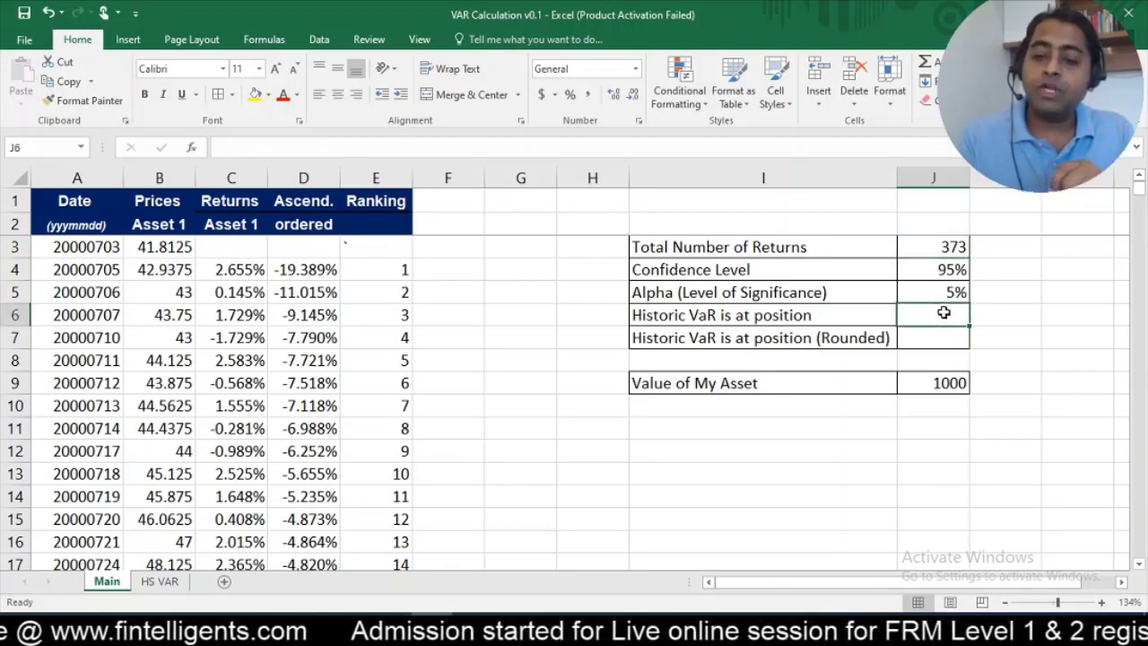
type("=")
left_click(952, 288)
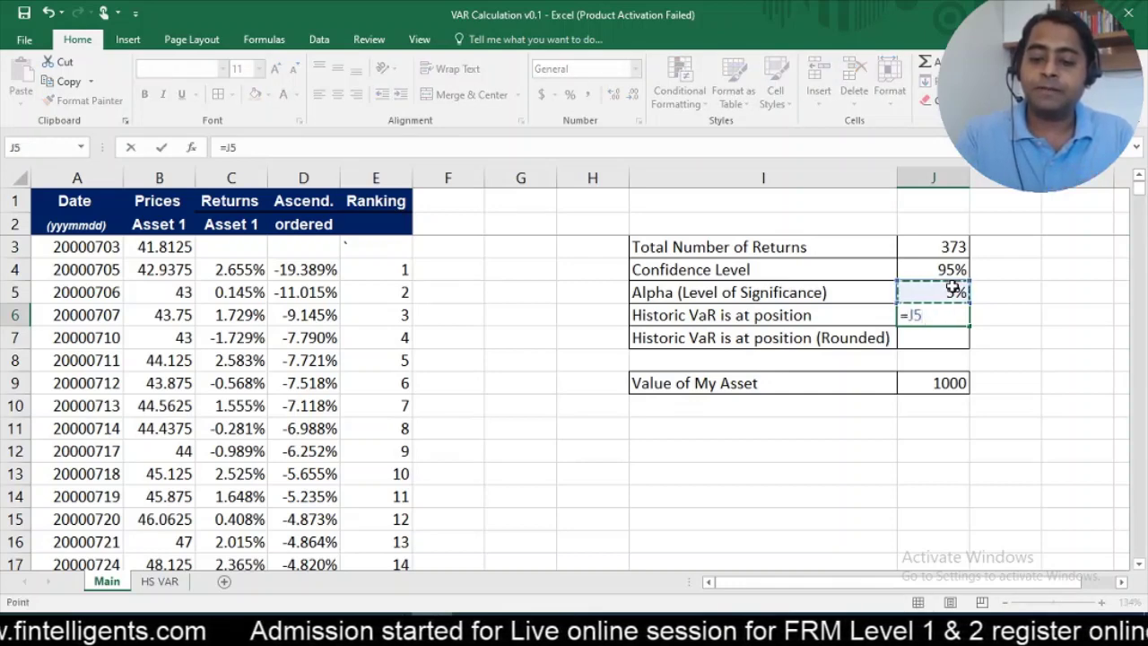
type("*")
left_click(941, 240)
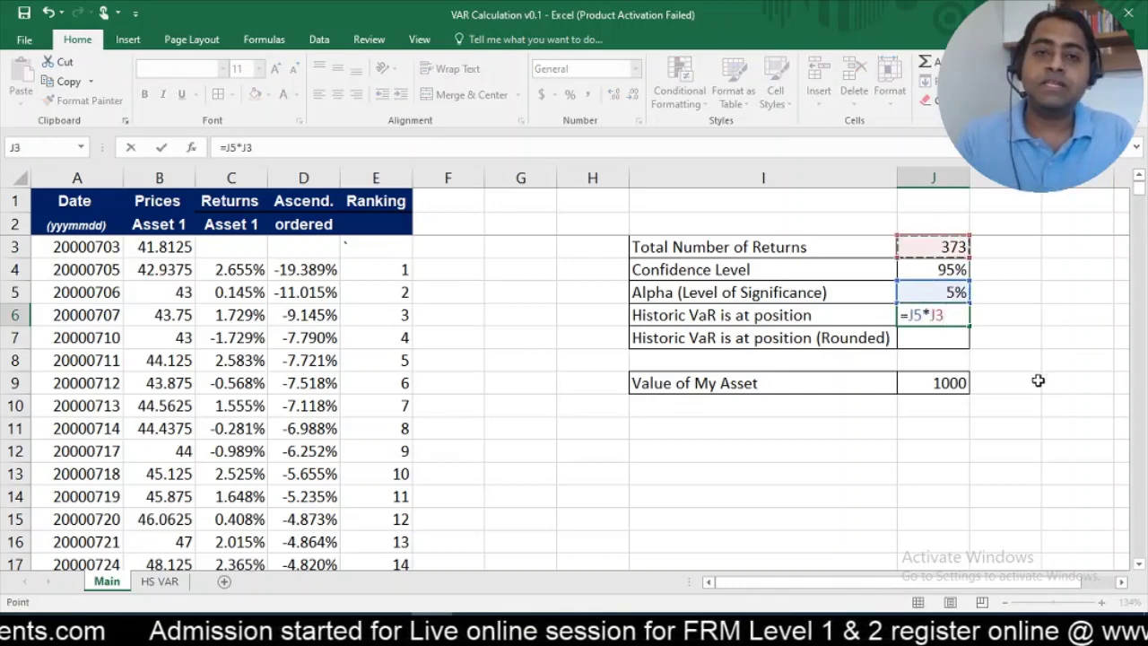
key("Return")
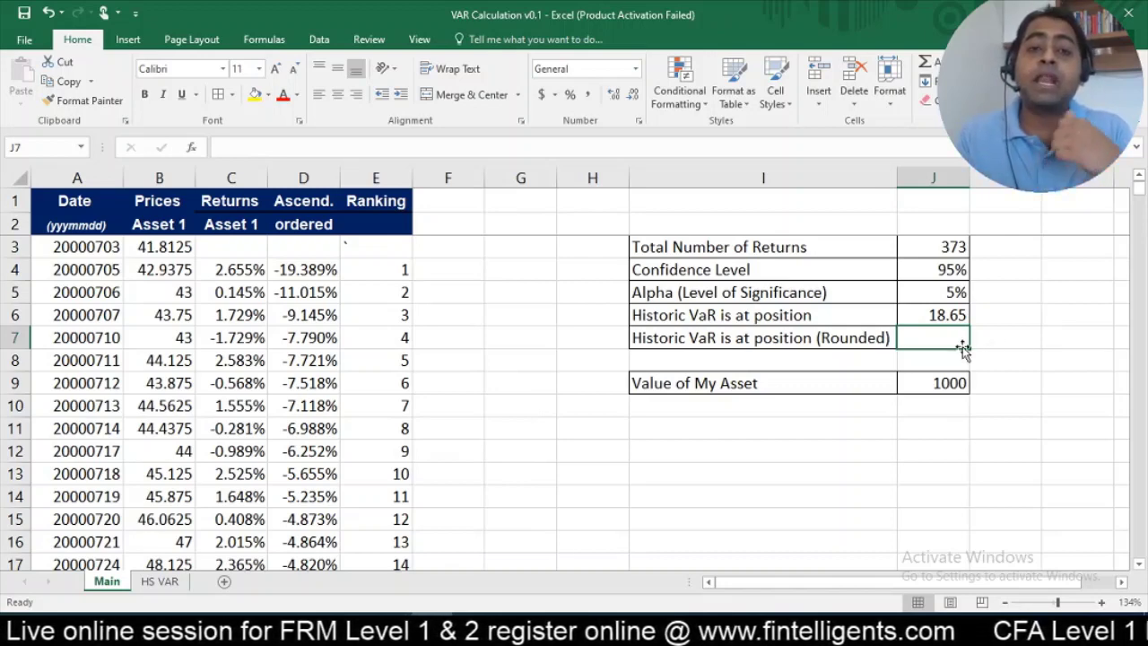
Step: Try to round the historic VaR position up in J7 with the formula =ROUNDUP(J6)
type("=Roun")
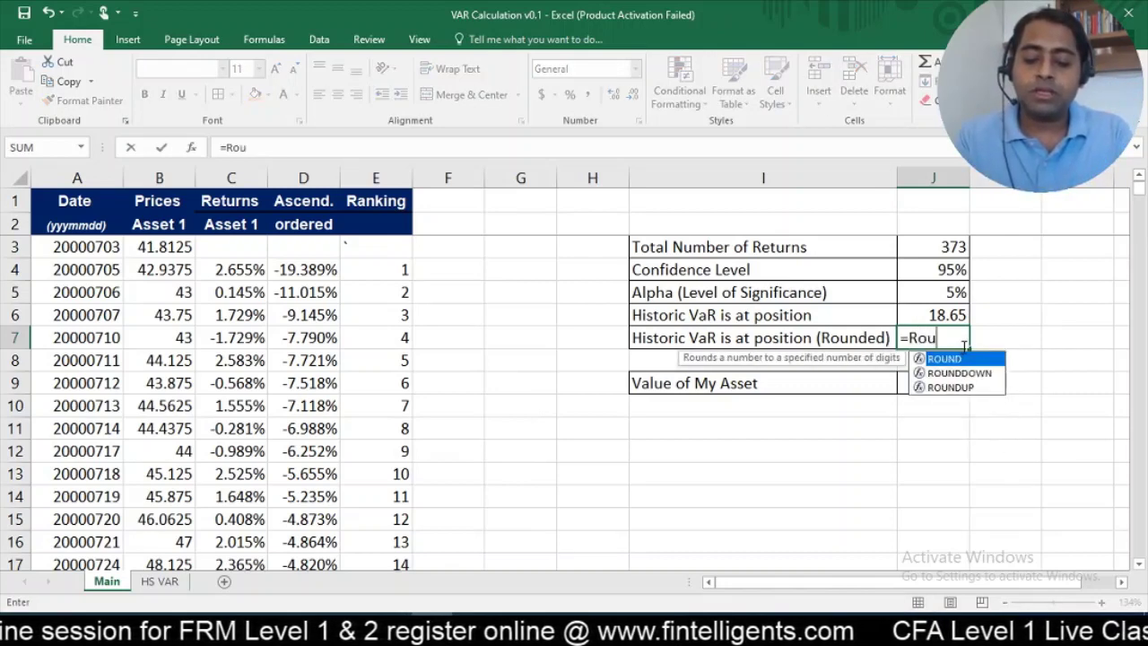
key("Down")
key("Down")
key("Tab")
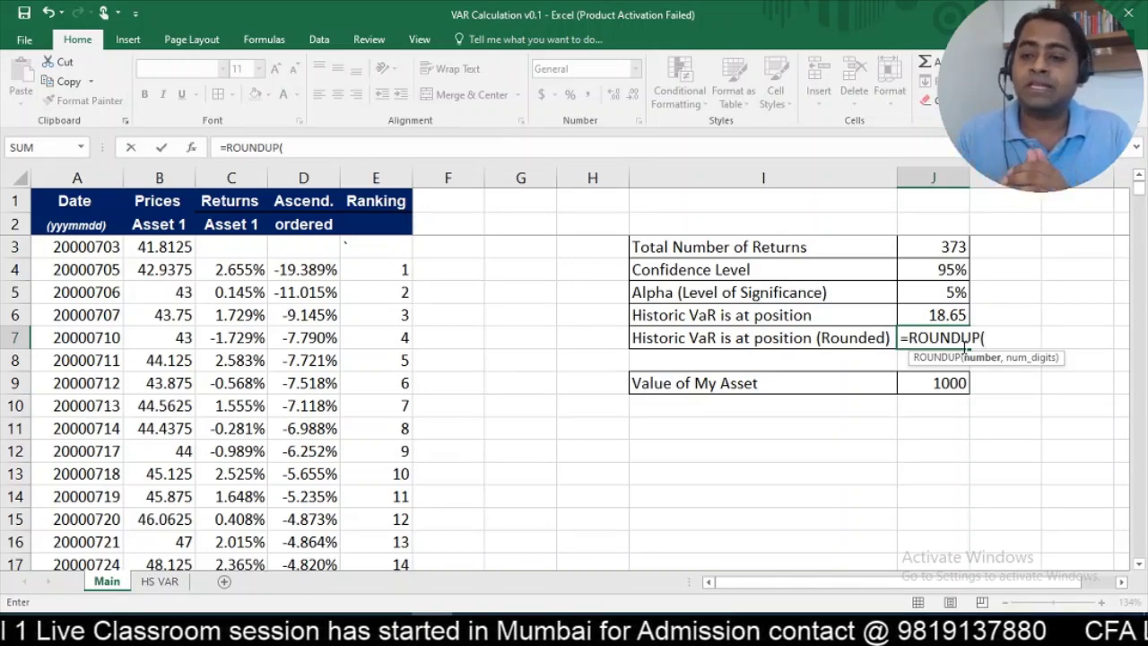
key("Up")
type(")")
key("Return")
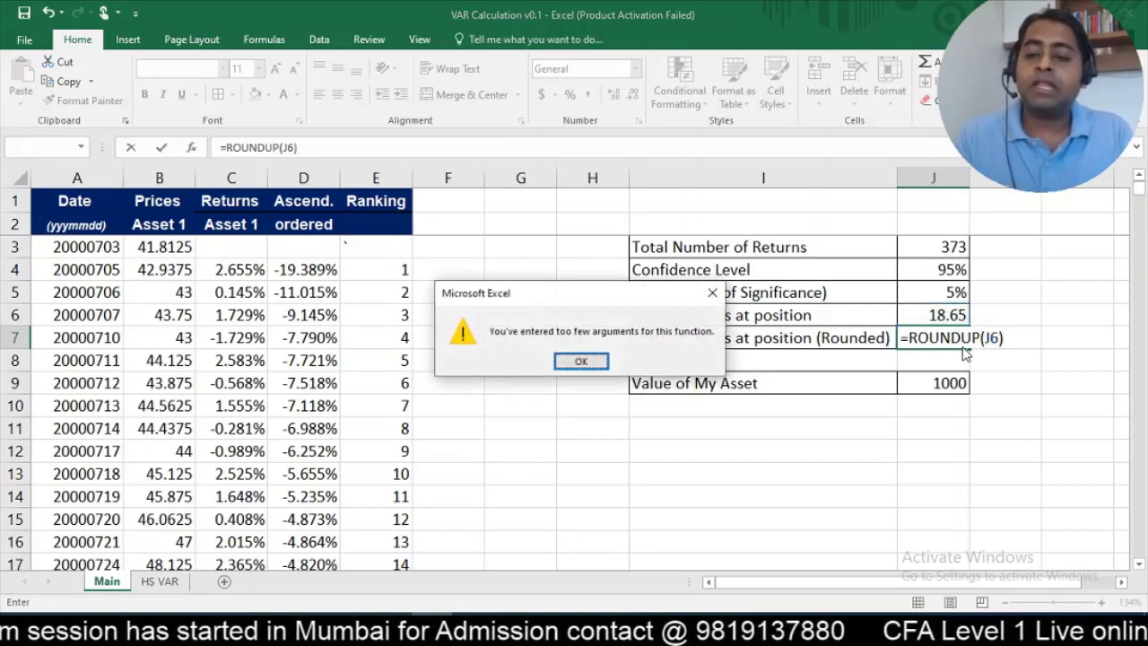
left_click(599, 363)
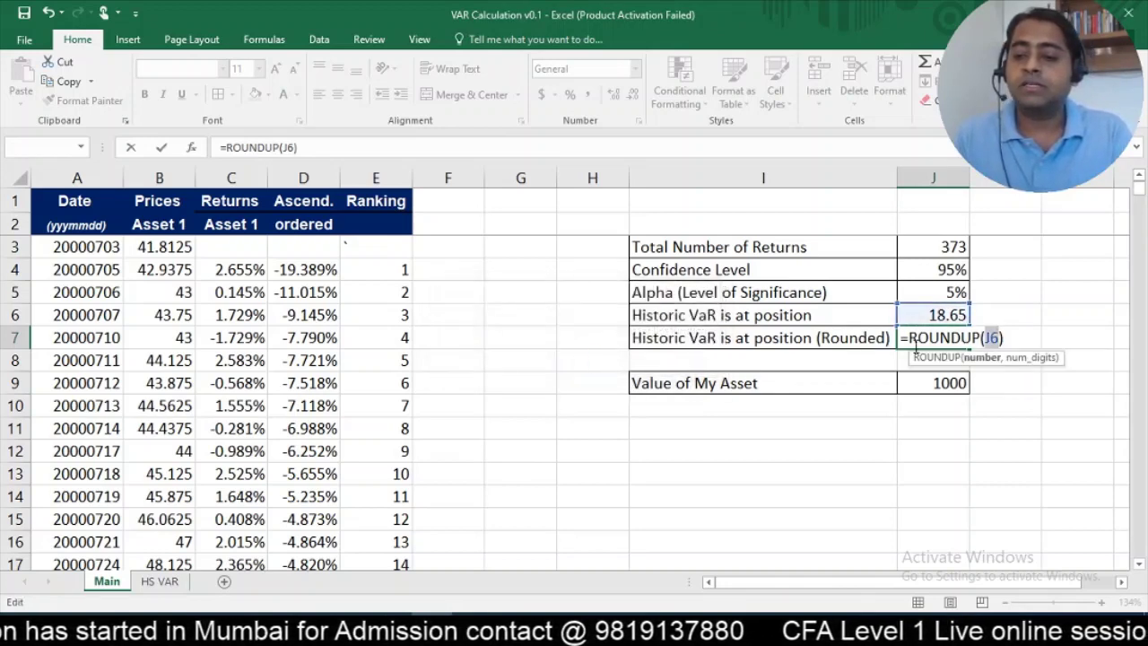
Step: Add a digits argument of 1 so the formula in J7 reads =ROUNDUP(J6,1)
left_click(1001, 337)
type(",1")
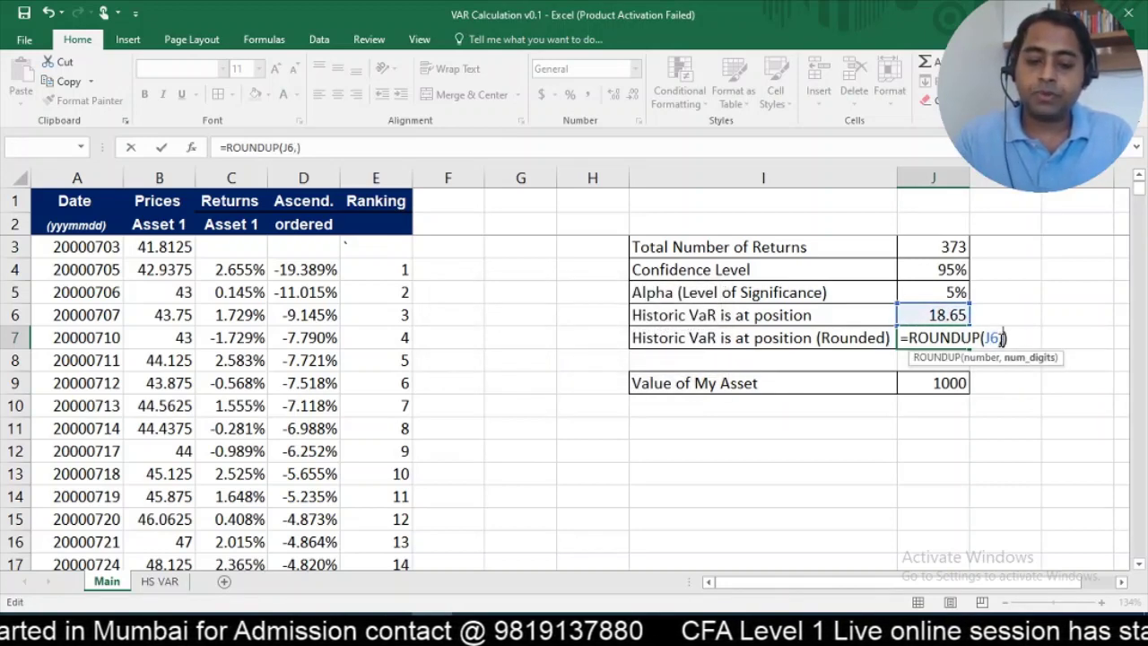
key("Return")
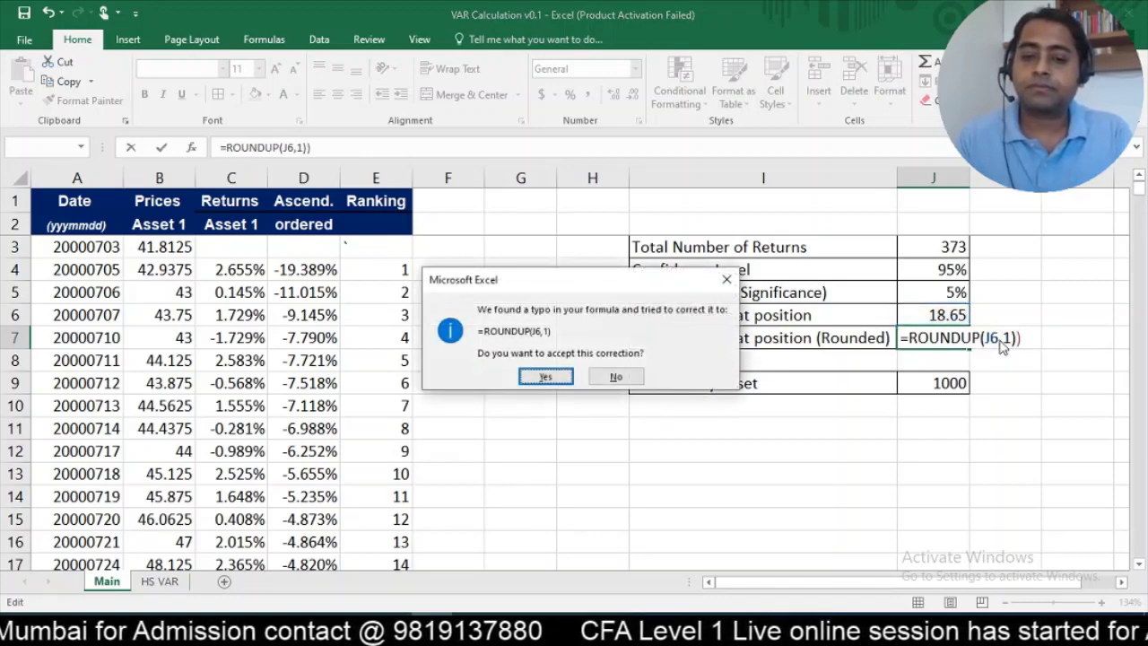
key("Escape")
left_click(660, 375)
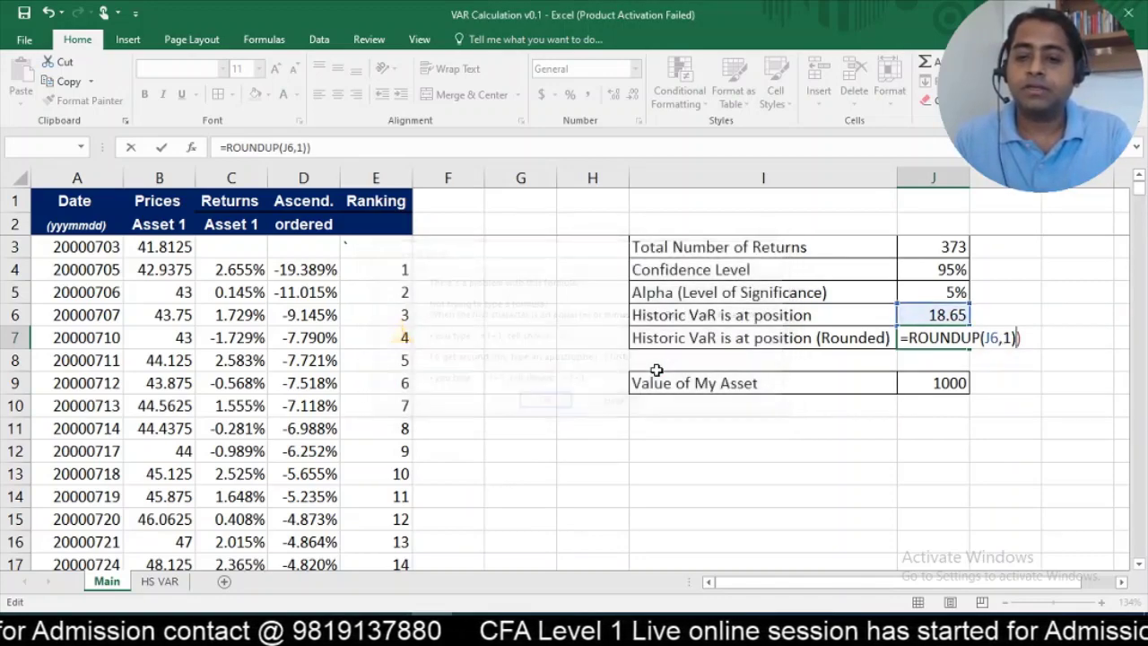
left_click(1014, 337)
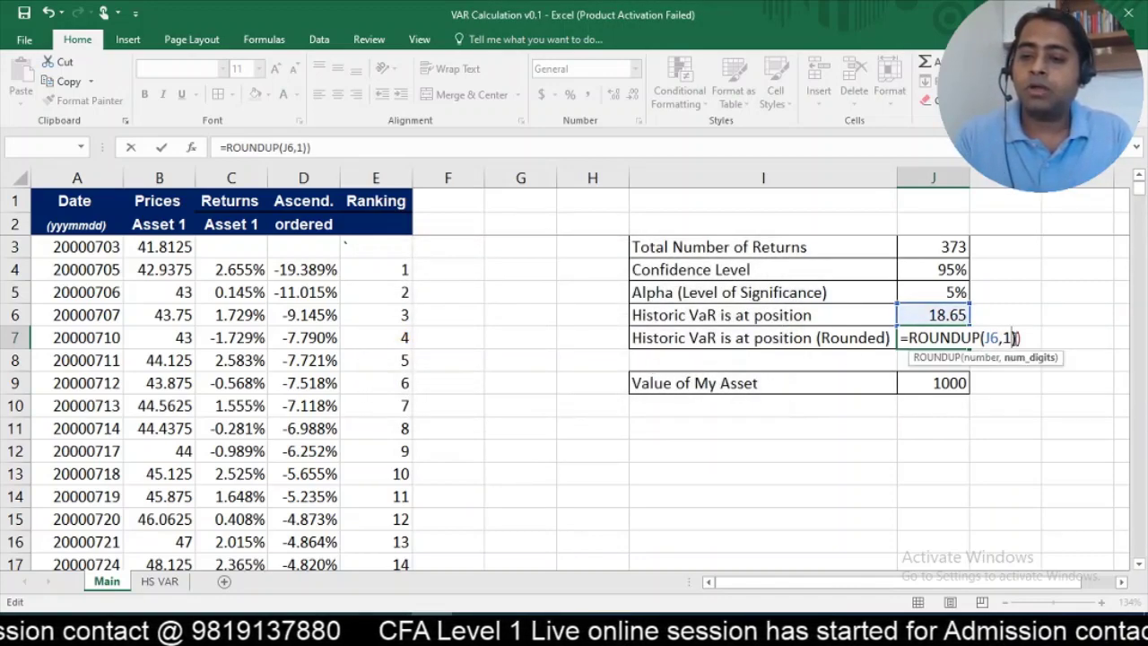
key("Return")
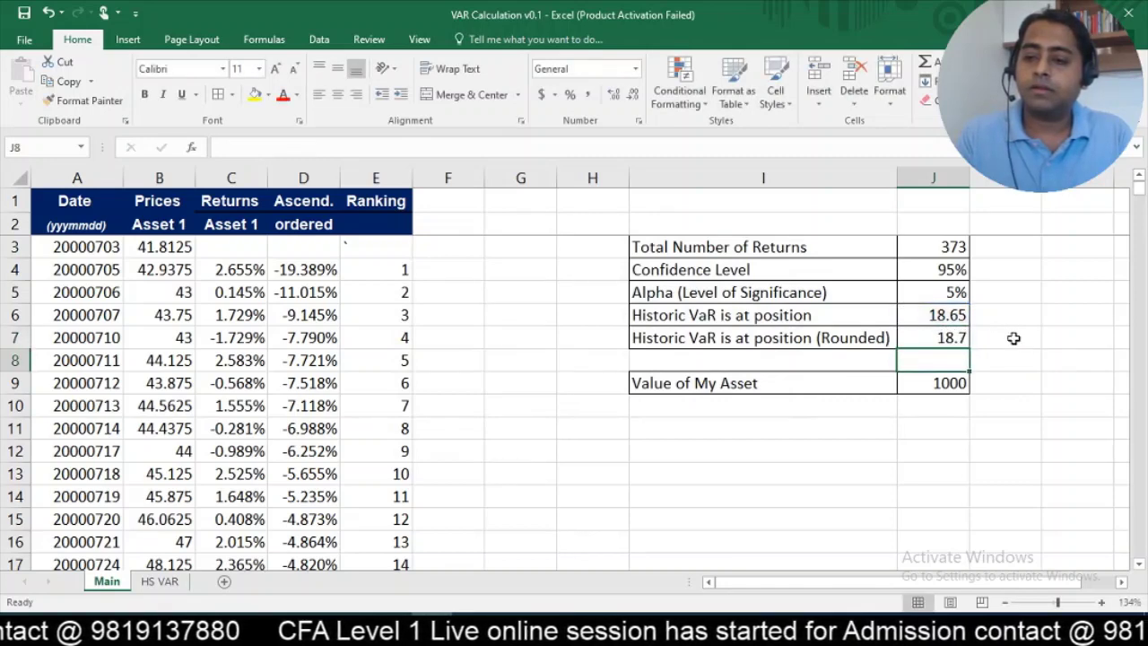
Step: Change the digits argument in J7 to 0 so the formula reads =ROUNDUP(J6,0)
left_click(946, 338)
left_click(304, 147)
key("BackSpace")
type("0")
key("Return")
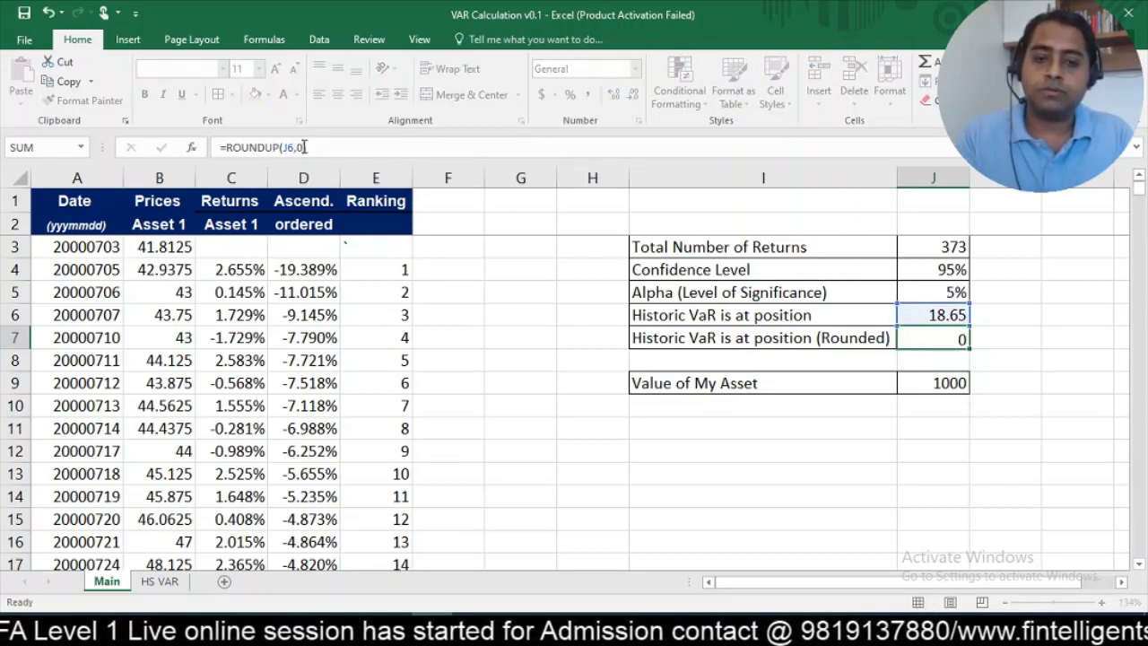
key("Up")
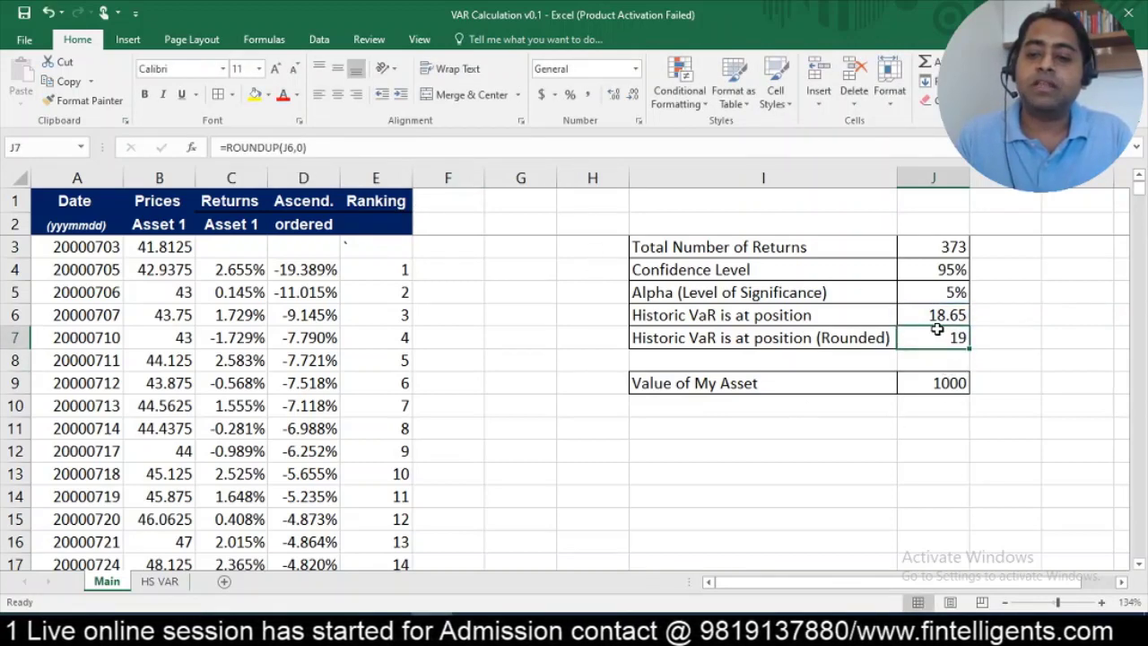
Step: Highlight the return ranked 19 and its rank in D22:E22 with a yellow fill
left_click(399, 267)
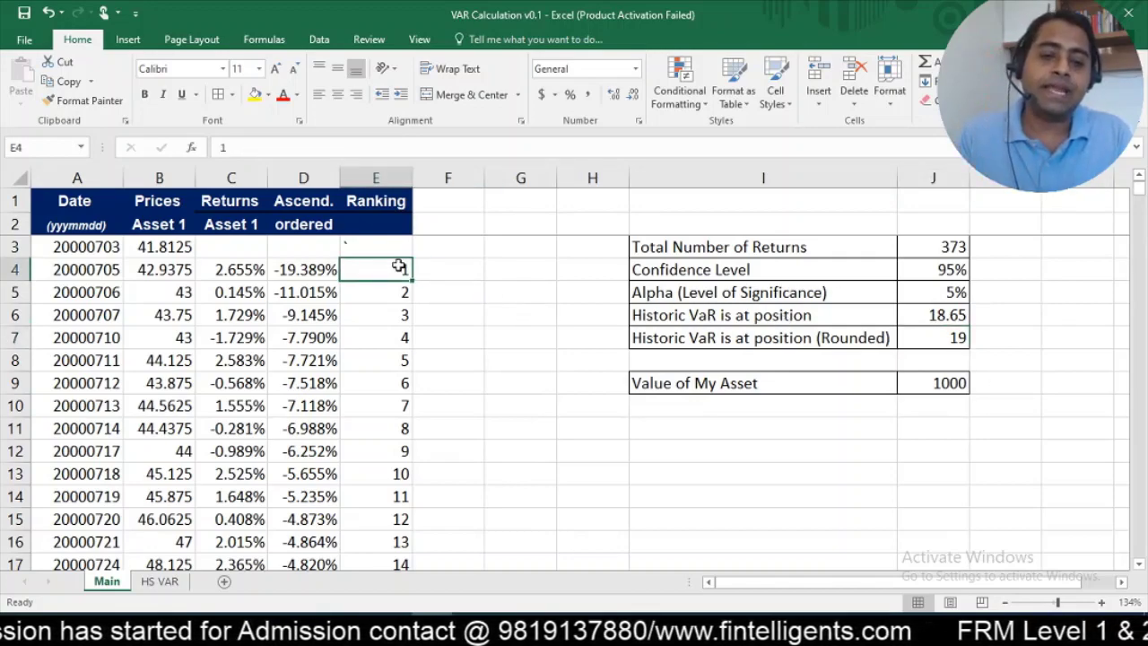
key("Down")
key("Down")
key("Down")
key("Down")
key("Down")
key("Down")
key("Down")
key("Down")
key("Down")
key("Down")
key("Down")
key("Down")
key("Down")
key("Down")
key("Down")
key("Down")
key("Down")
key("Down")
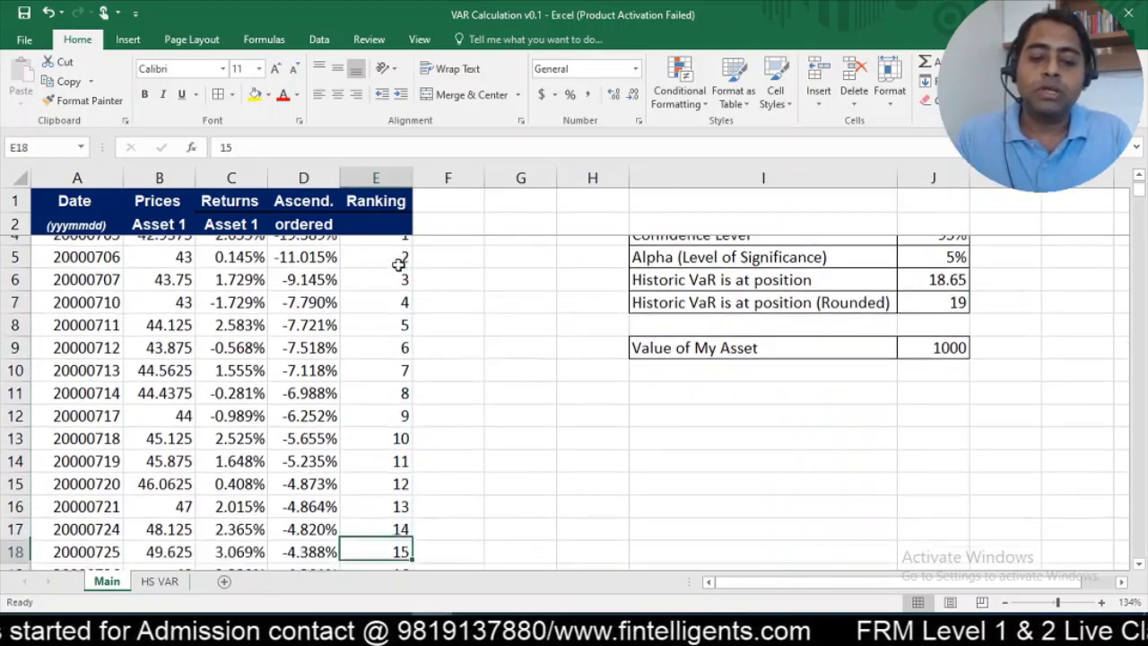
key("Left")
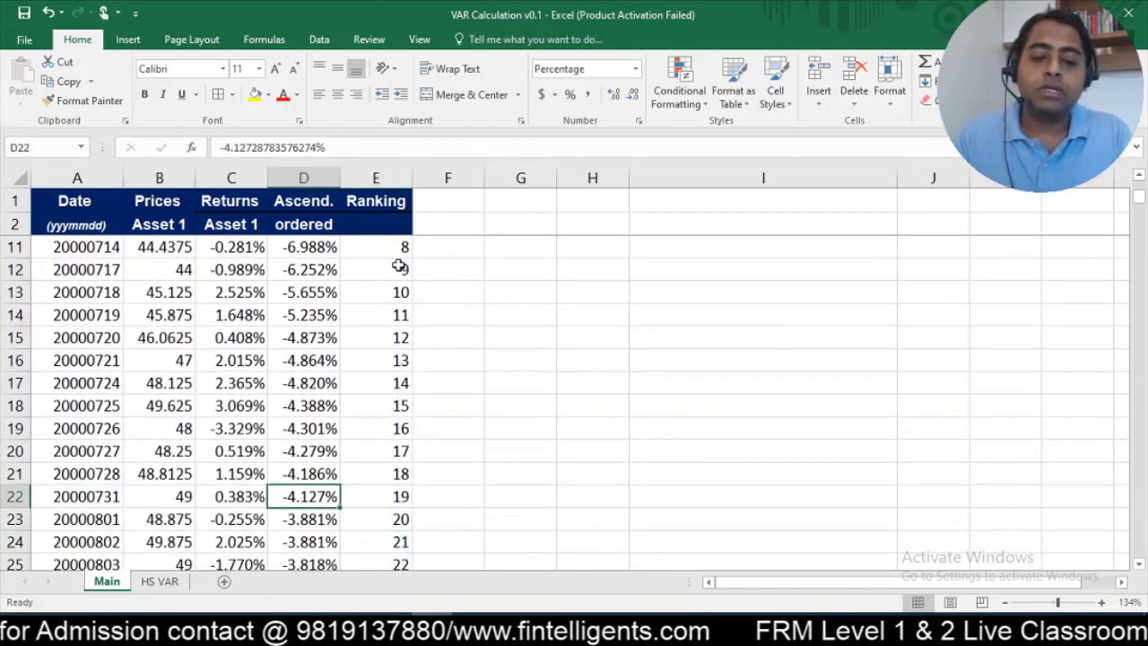
key("shift+Right")
left_click(254, 96)
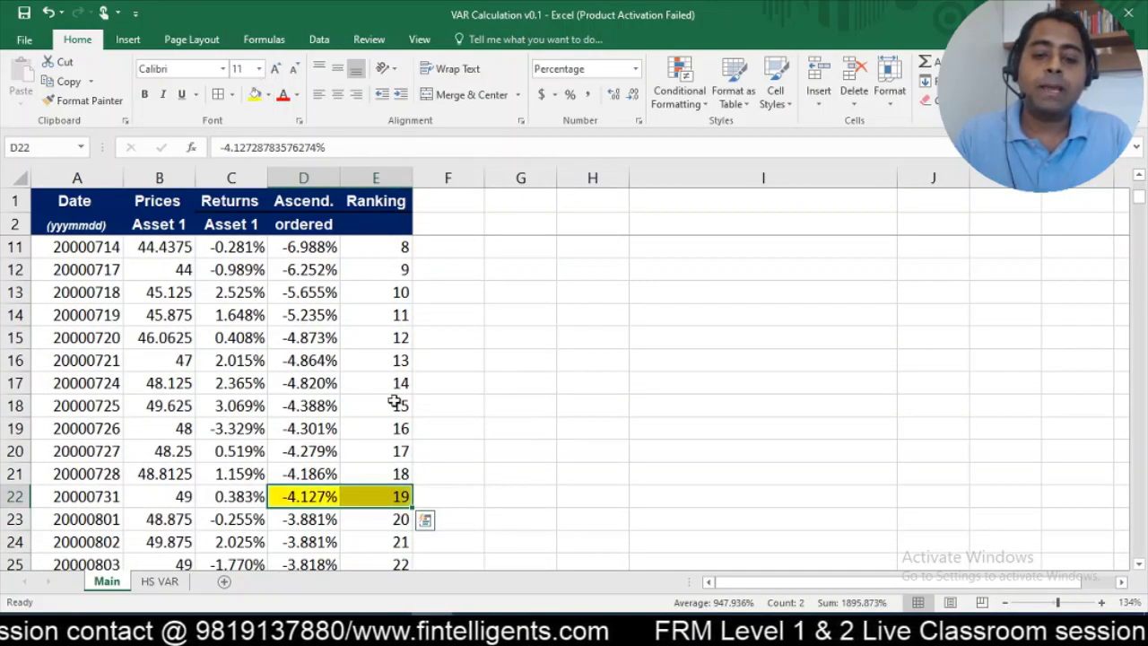
left_click(377, 499)
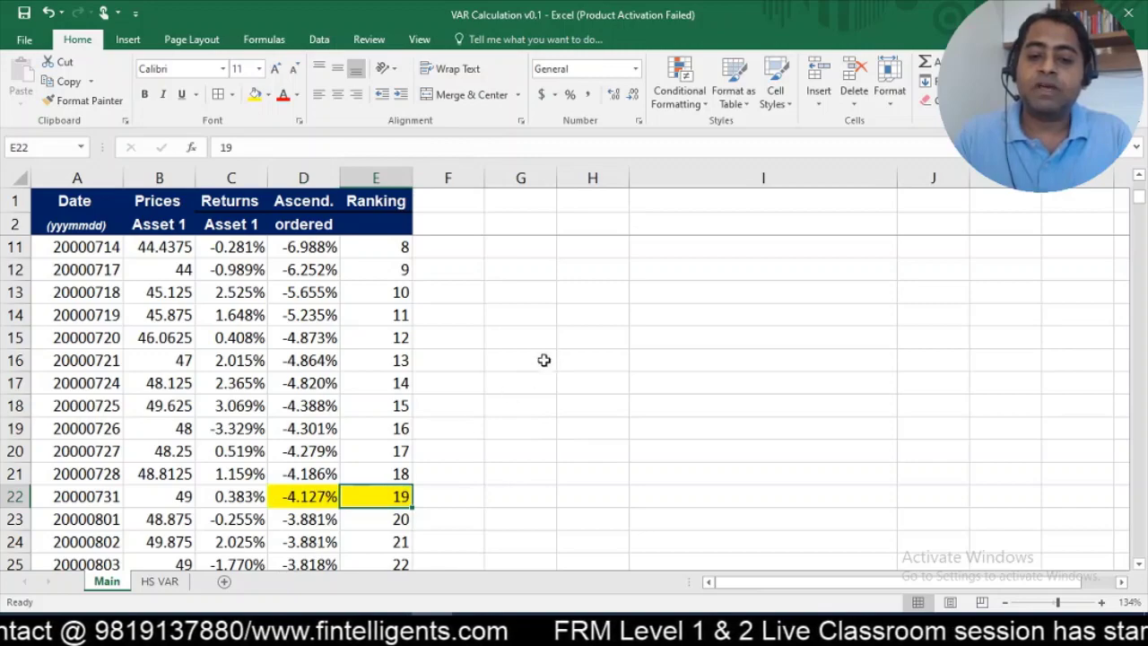
Step: Enter the label VAR Dollar Amount in I10, below Value of My Asset
left_click(733, 293)
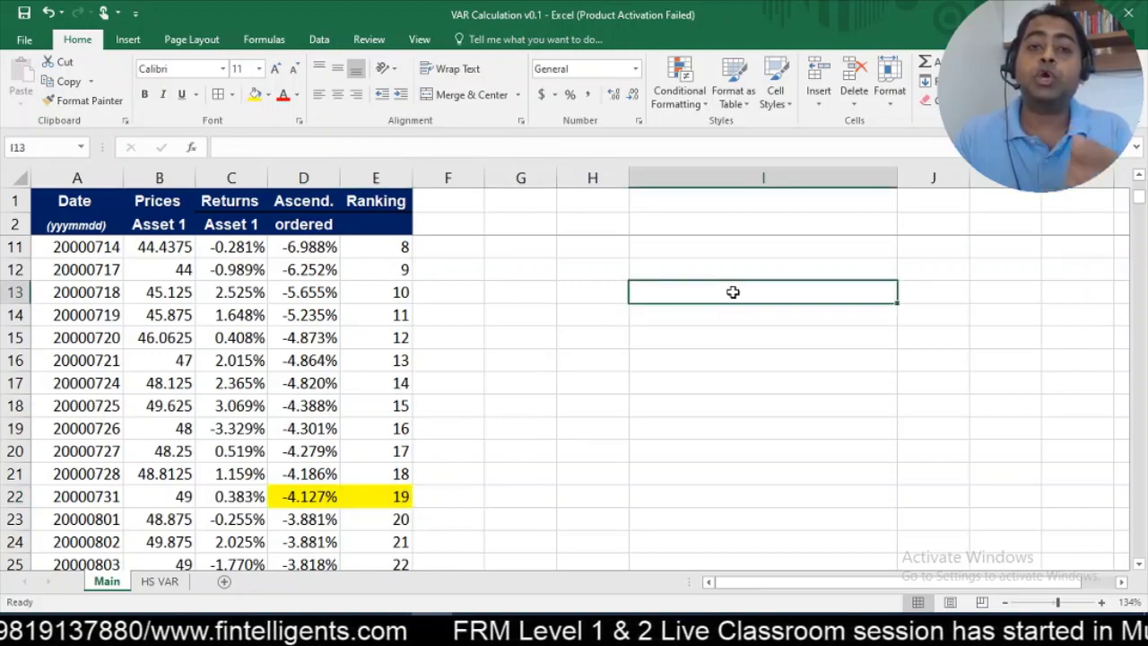
key("Up")
key("Up")
key("Up")
key("Up")
key("Up")
key("Up")
key("Up")
key("Up")
key("Up")
key("Up")
key("Up")
key("Up")
key("Down")
key("Down")
key("Down")
key("Down")
key("Down")
key("Down")
key("Down")
key("Down")
key("Down")
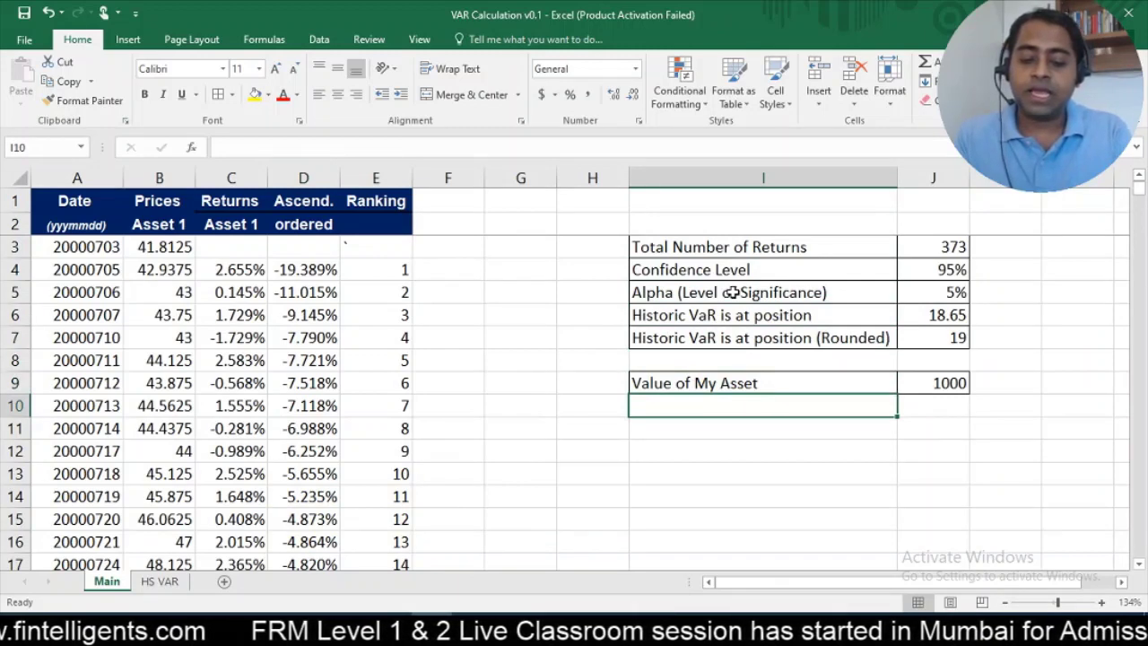
type("VAR A")
key("BackSpace")
type("D")
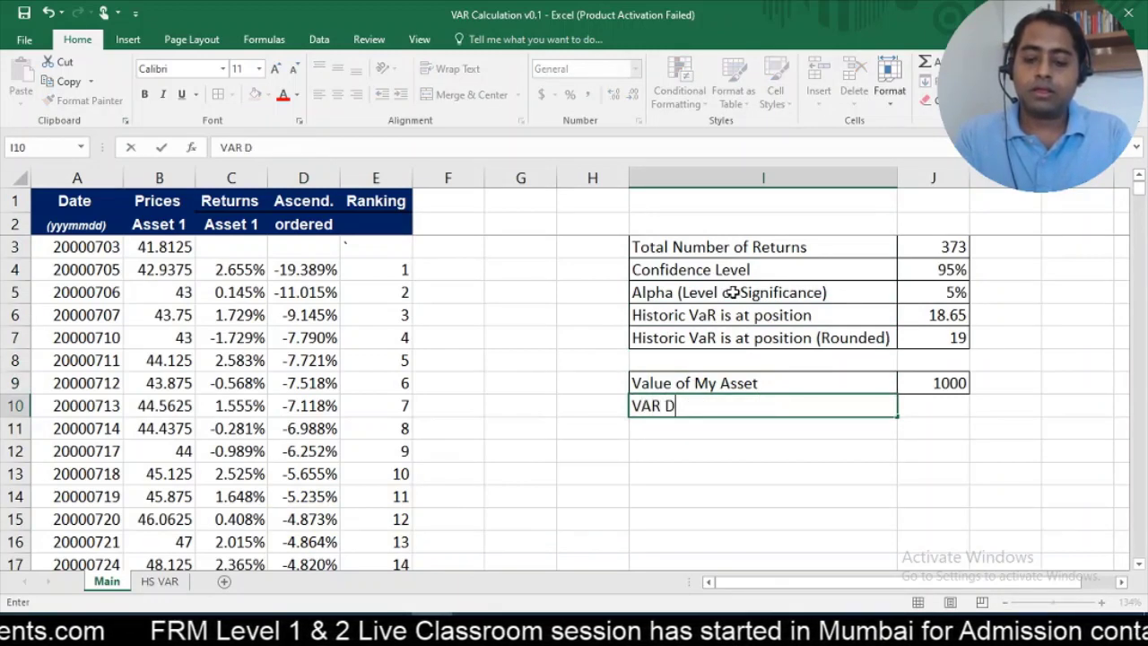
type("ollar Amount")
key("Tab")
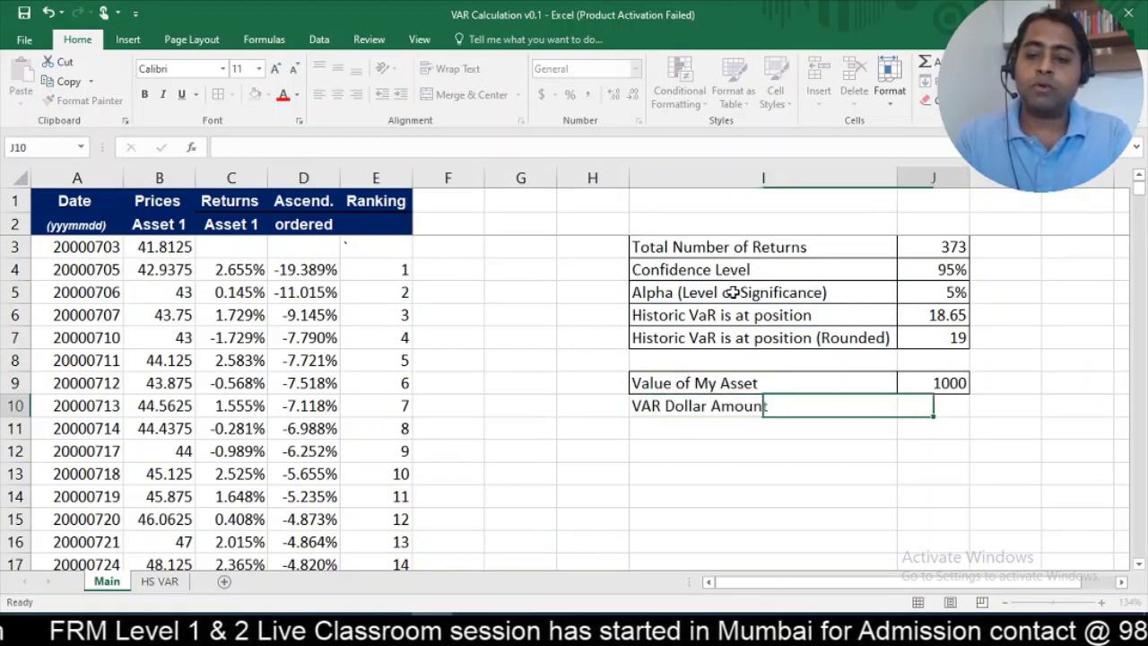
Step: Calculate the VaR dollar amount in J10 by multiplying the asset value by the 19th ranked return, =J9*D22
type("=")
key("Up")
type("*")
key("Left")
key("Left")
key("Left")
key("Left")
key("Left")
key("Down")
key("Down")
key("Down")
key("Down")
key("Down")
key("Down")
key("Down")
key("Down")
key("Down")
key("Down")
key("Down")
key("Down")
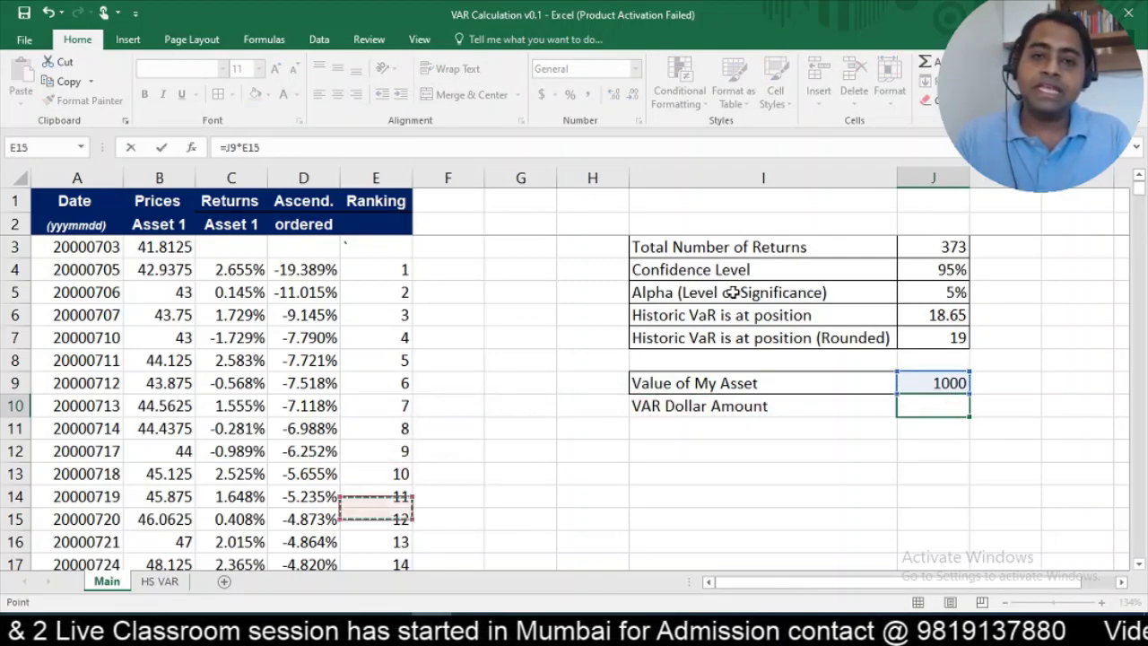
key("Left")
key("Down")
key("Up")
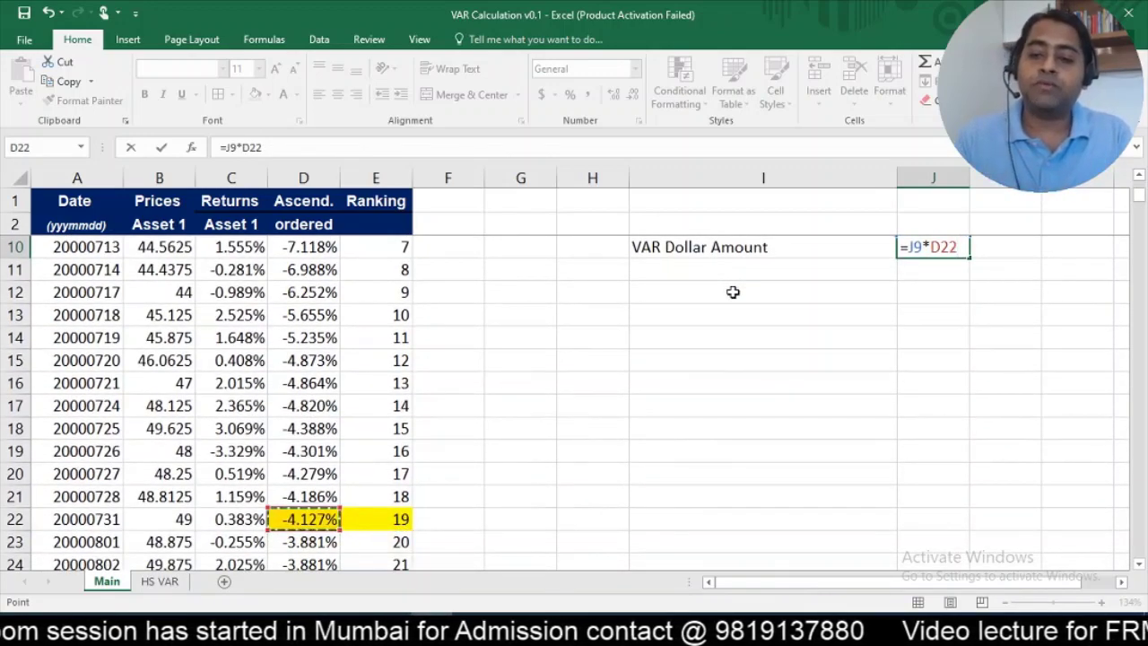
key("Return")
scroll(733, 291, "up", 1)
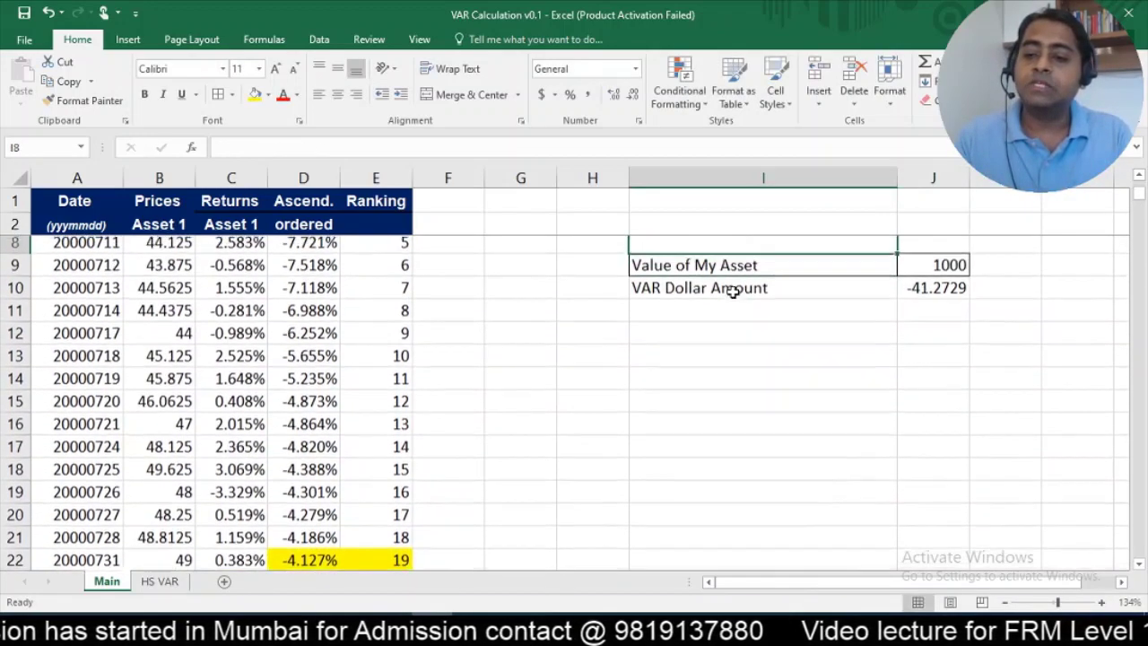
Step: Fill the VAR Dollar Amount row I10:J10 with light green and add cell borders
key("Up")
key("shift+Right")
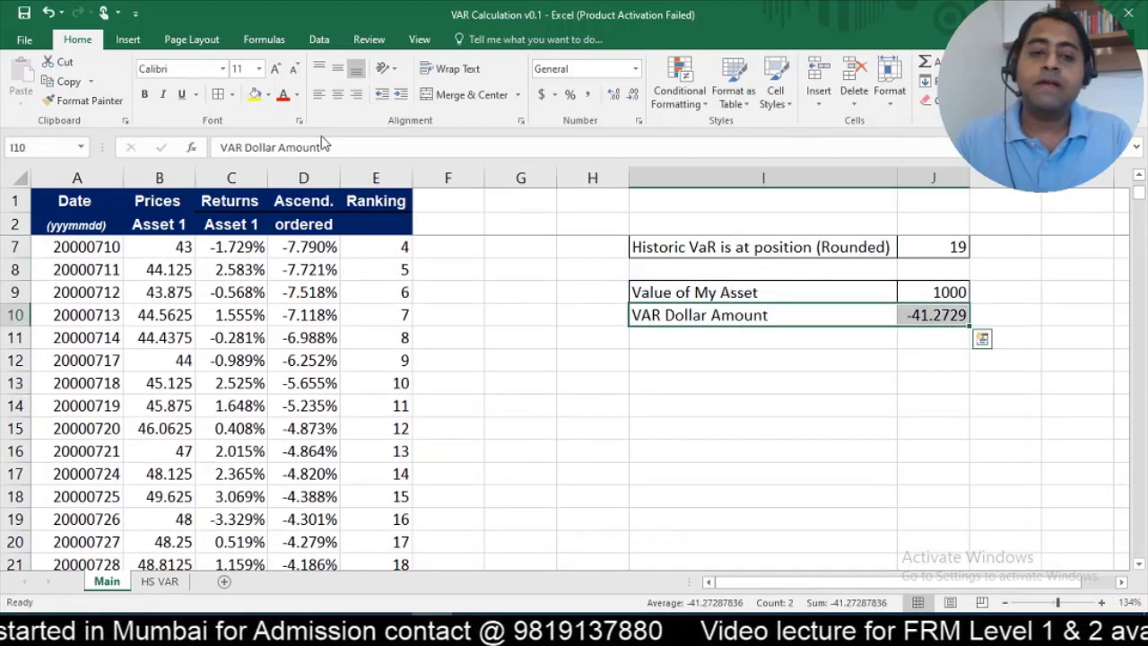
left_click(268, 95)
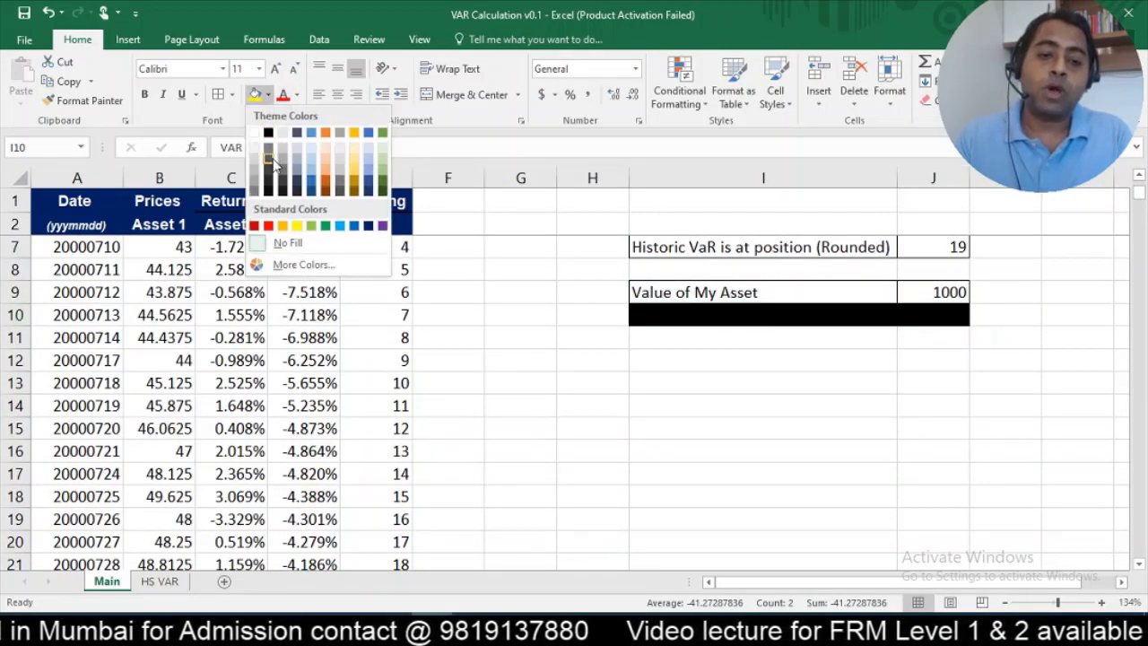
left_click(310, 226)
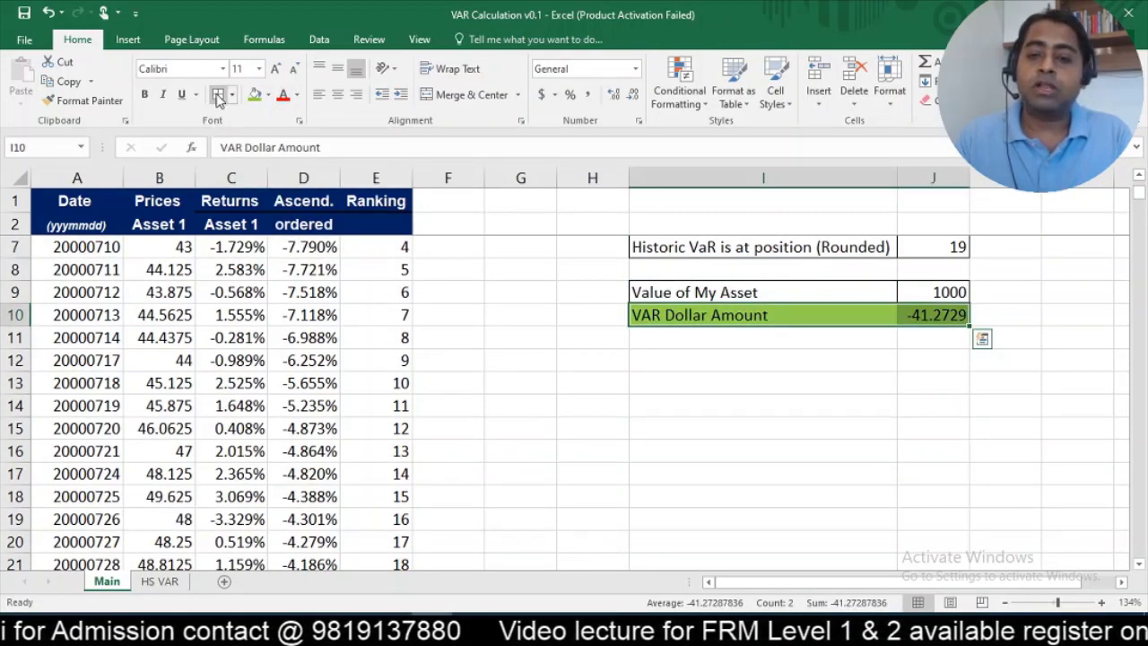
left_click(763, 362)
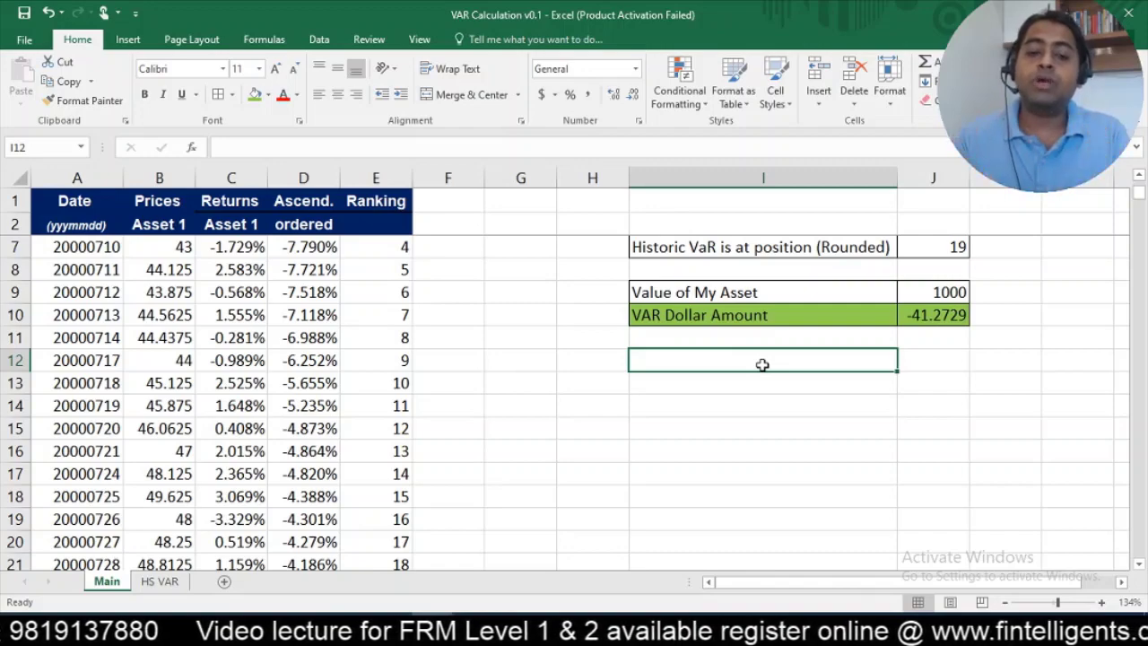
Step: Select all ascending ordered returns in D4:D376 as the data for a chart
left_click(305, 291)
key("ctrl+Up")
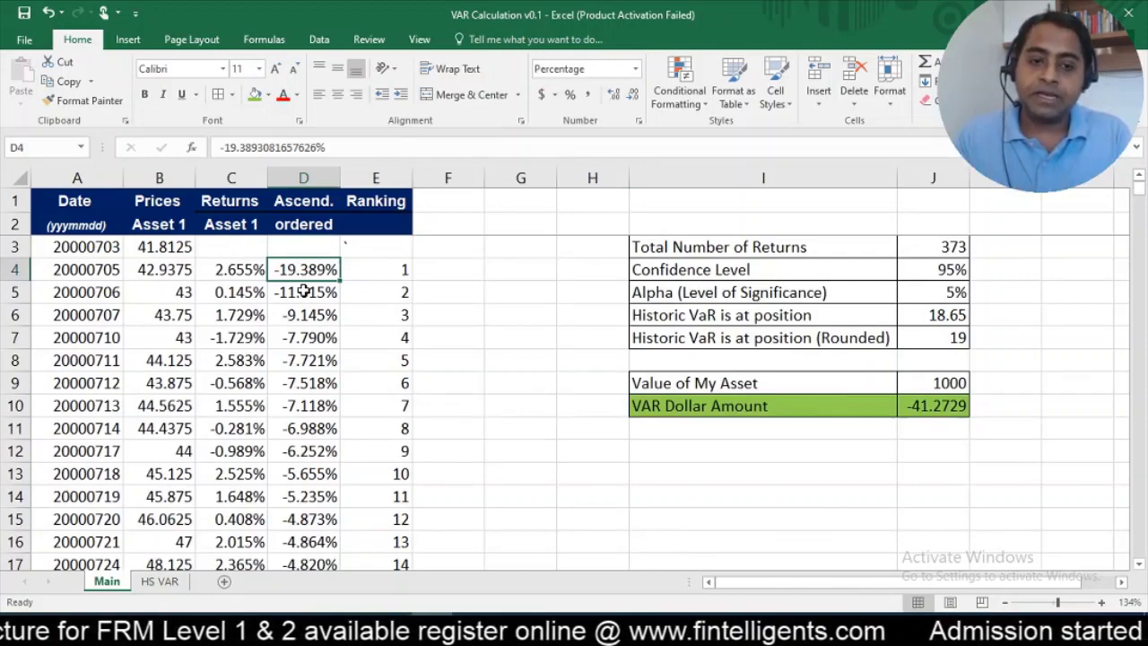
key("ctrl+shift+Down")
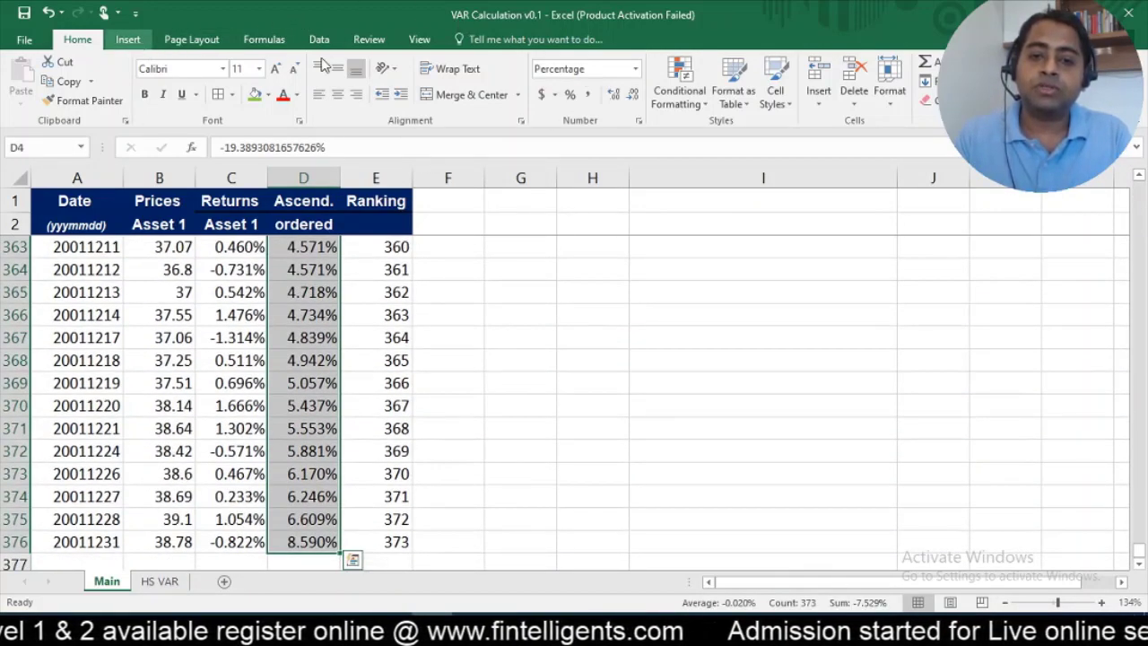
left_click(127, 39)
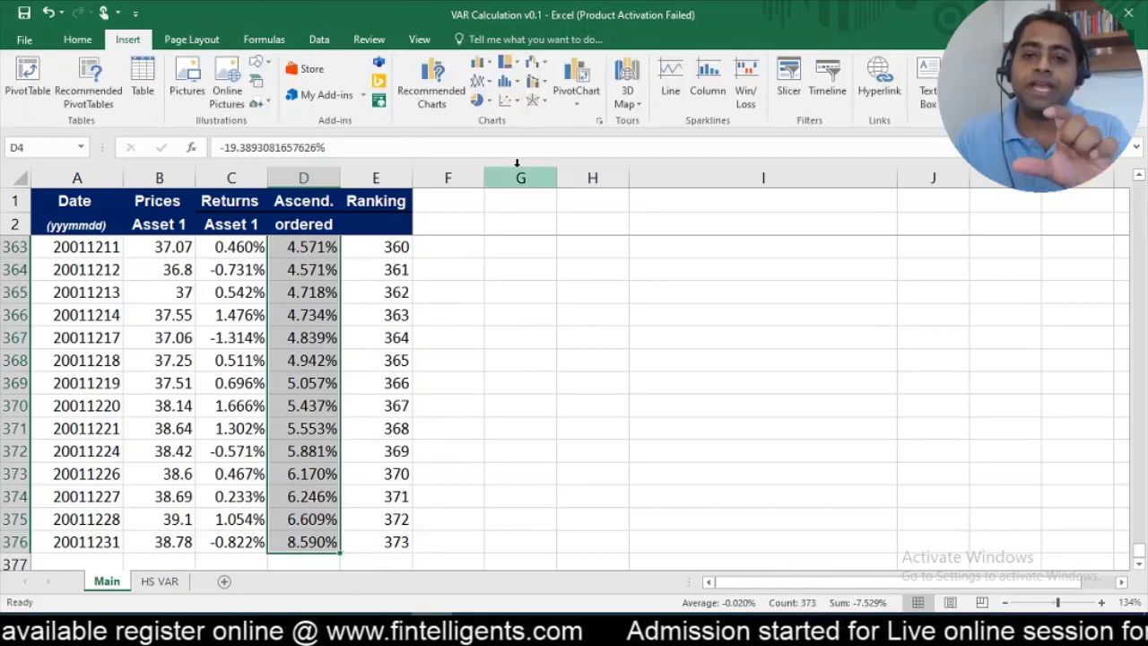
left_click(440, 98)
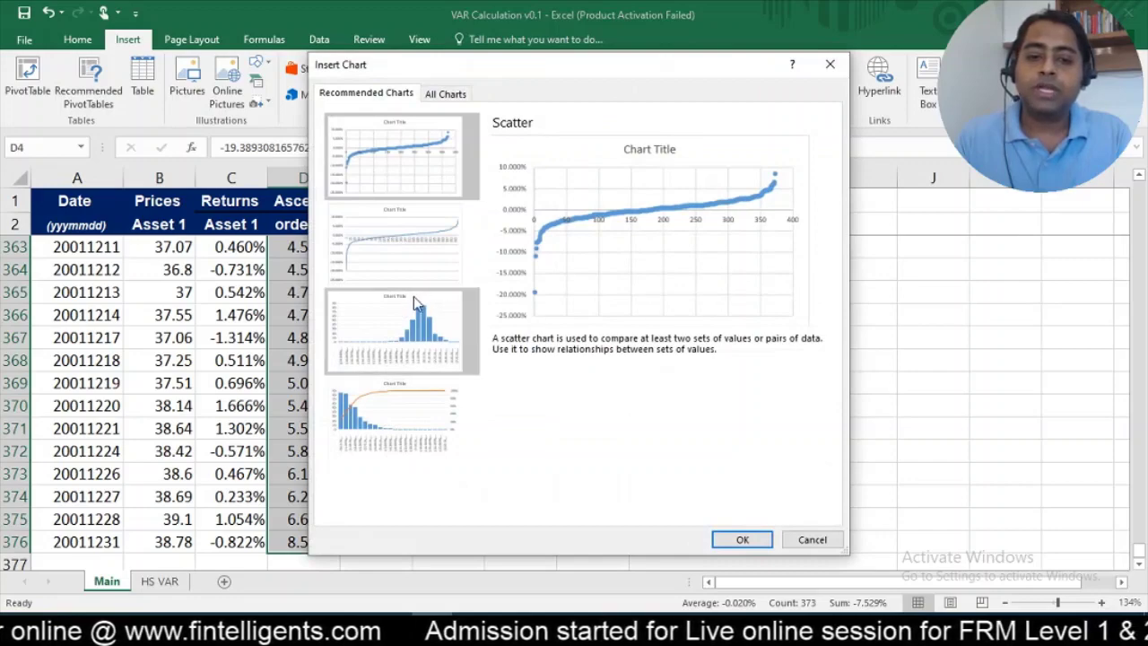
left_click(413, 296)
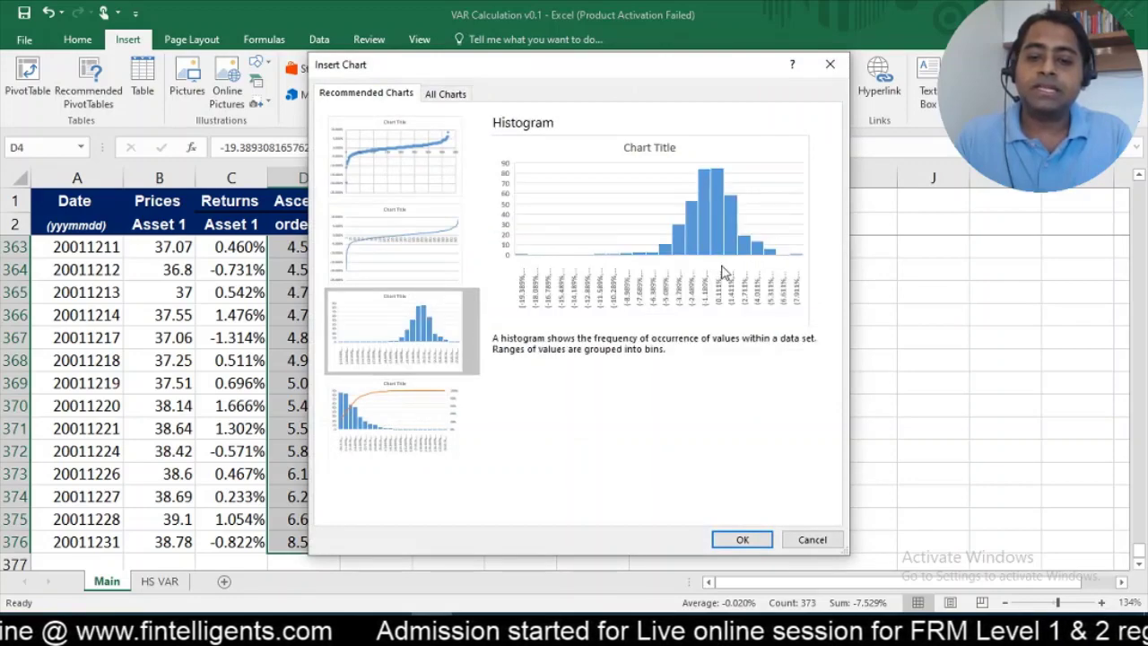
left_click(812, 539)
Step: Insert the recommended Histogram of the ordered returns and place it directly below the VAR Dollar Amount row, clear of the Ranking column
left_click_drag(1139, 563, 1139, 201)
left_click(434, 93)
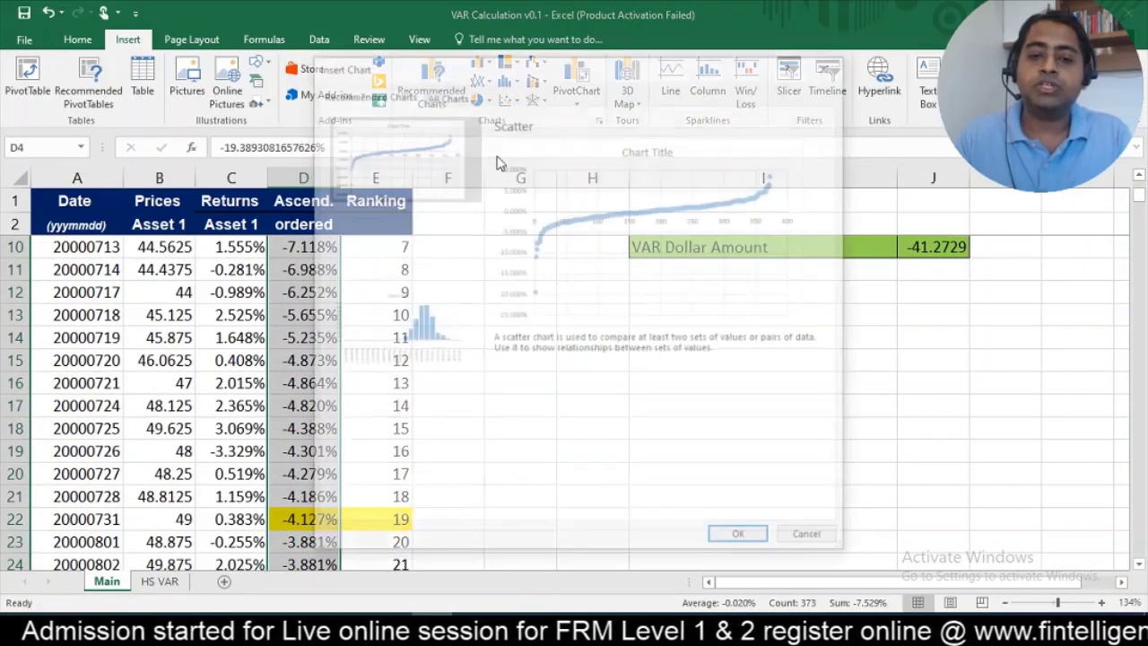
left_click(423, 339)
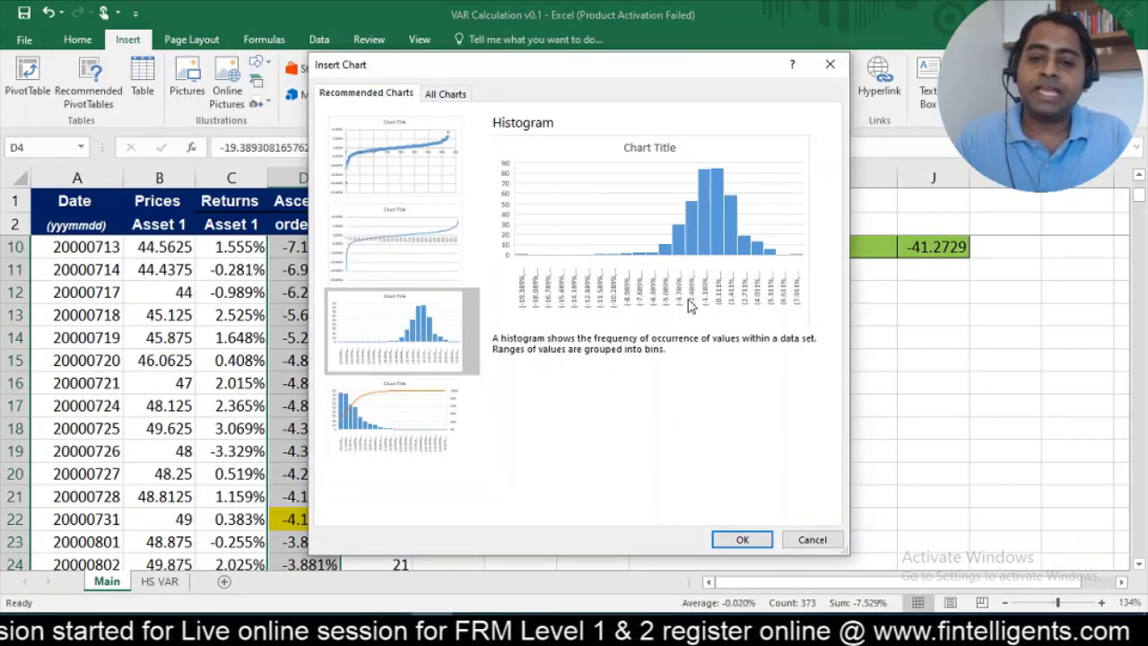
left_click(741, 539)
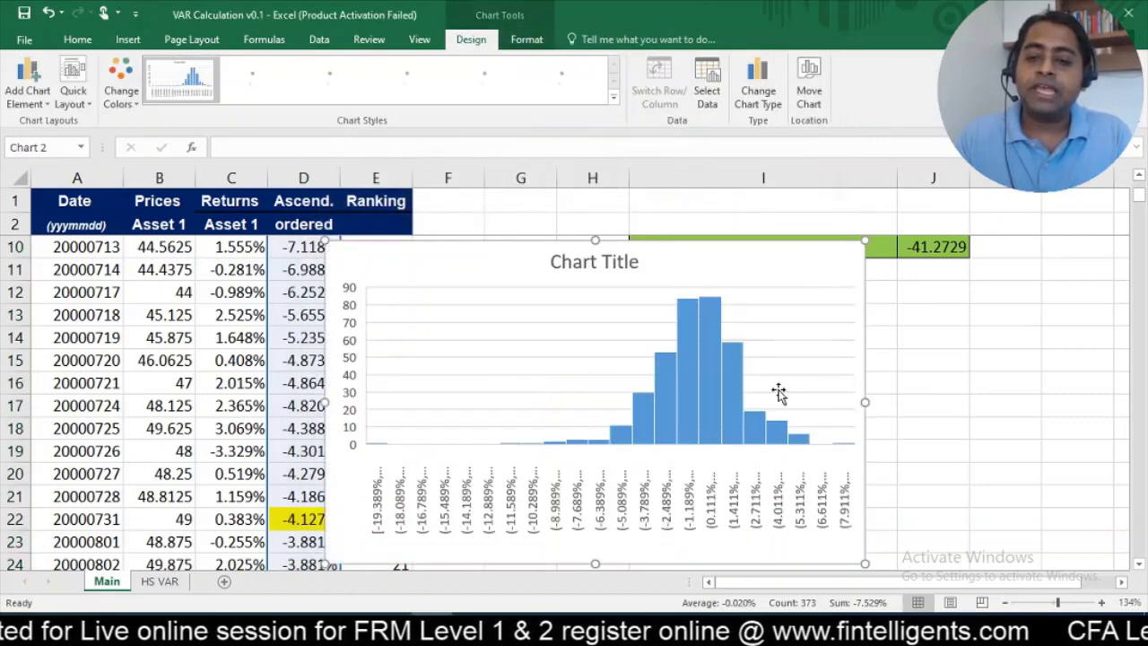
left_click_drag(748, 248, 927, 271)
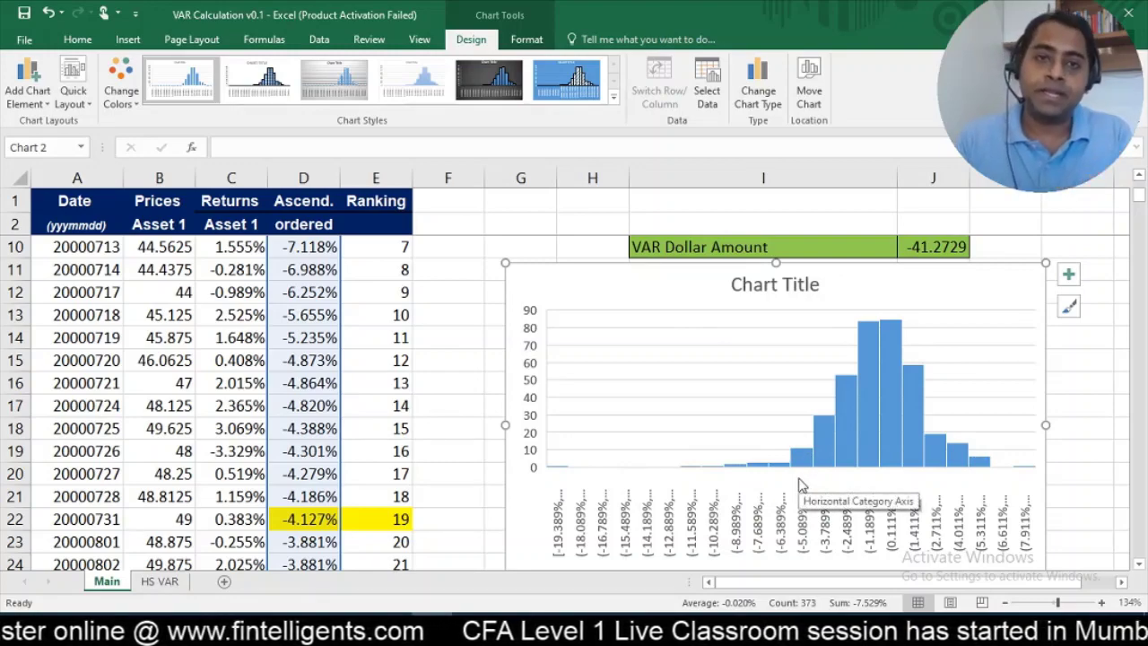
left_click(450, 355)
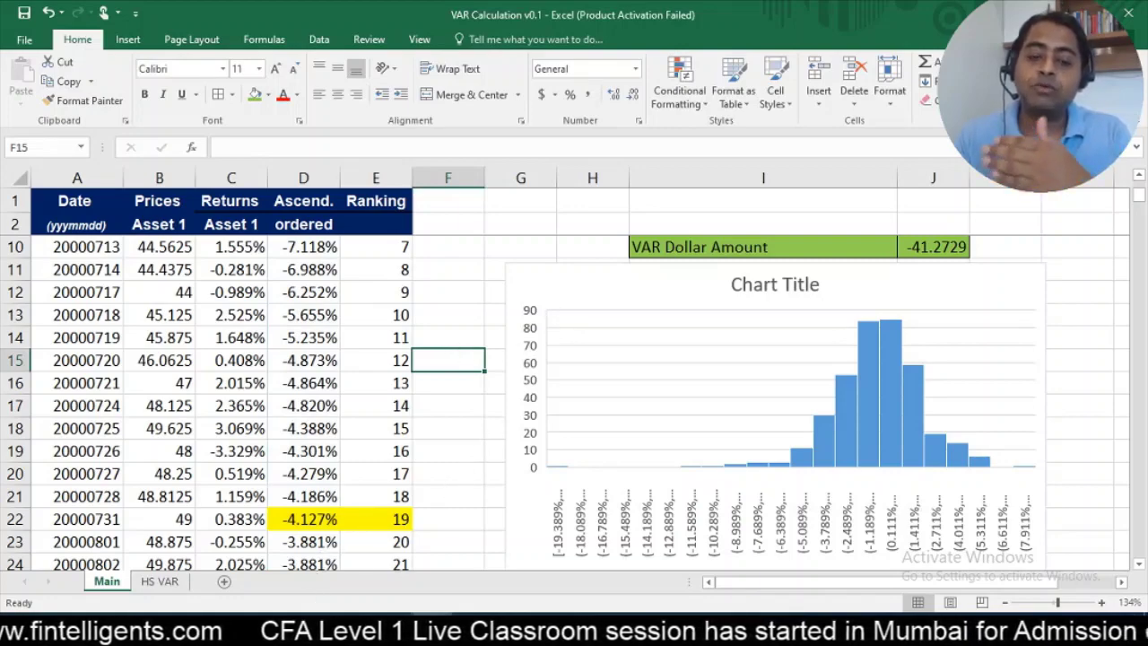
Step: Switch to the FRM L1 PDF in the browser and select "1,000 monthly" in the paragraph illustrating VaR
key("alt+Tab")
scroll(238, 472, "down", 1)
scroll(237, 473, "up", 1)
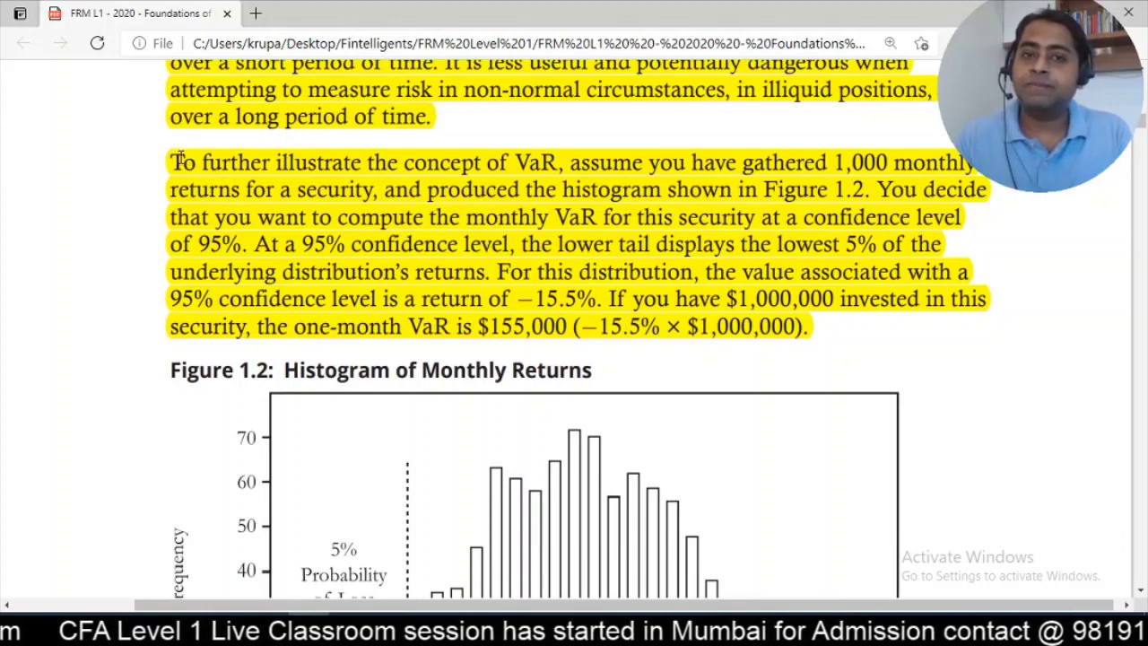
left_click_drag(854, 162, 974, 172)
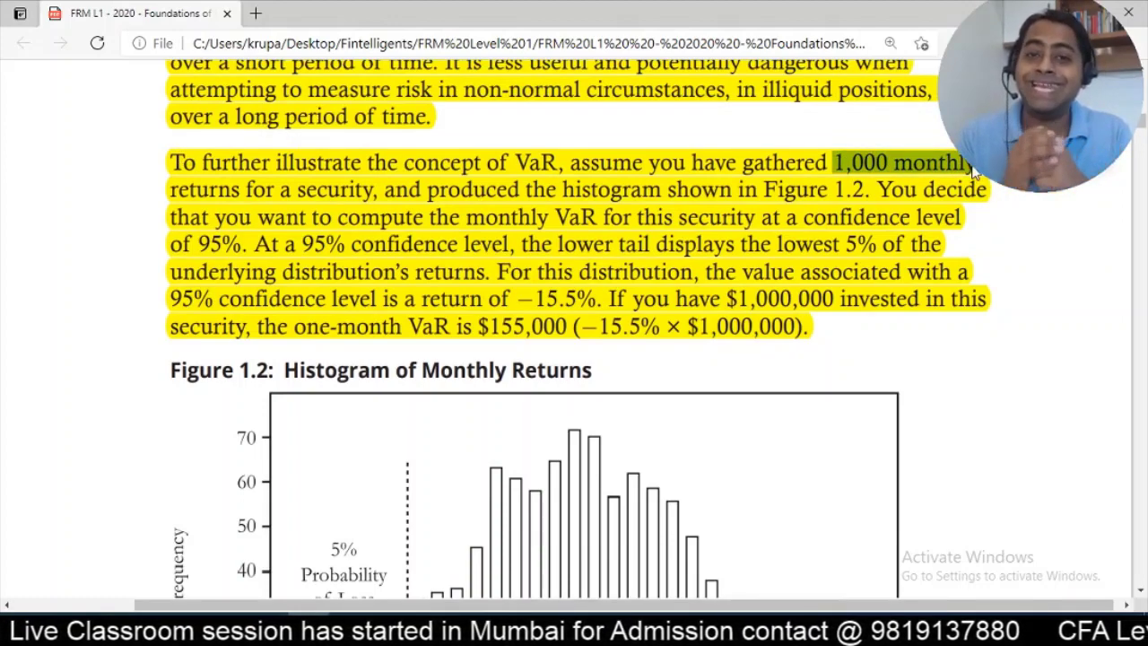